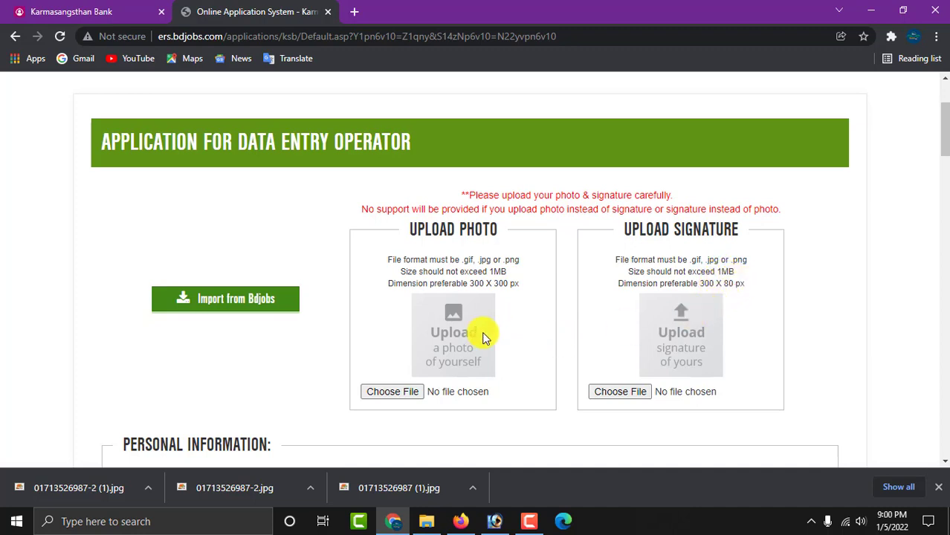
# - Clear the browser windows away and open the photo and signature images in Photoshop, enlarging the photo
pyautogui.click(871, 13)
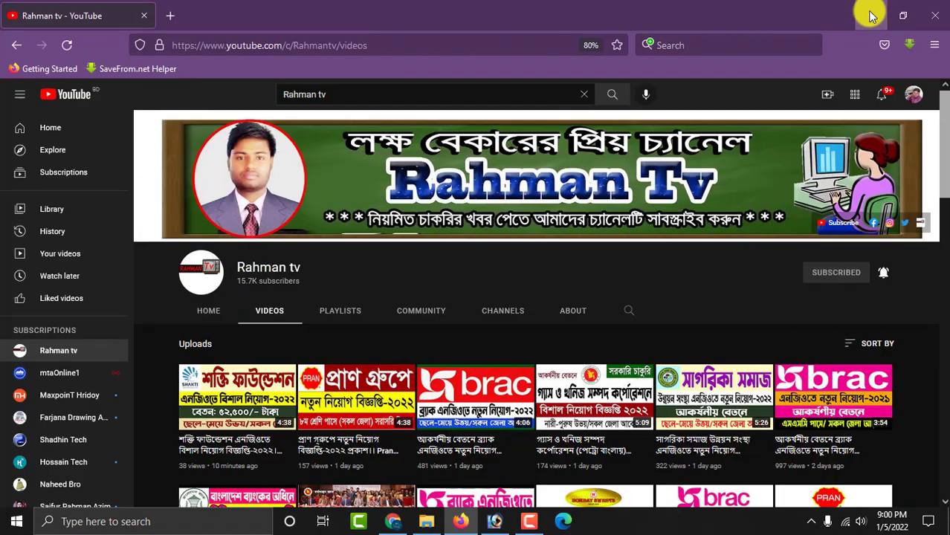
pyautogui.click(868, 16)
pyautogui.moveTo(221, 254); pyautogui.dragTo(359, 295)
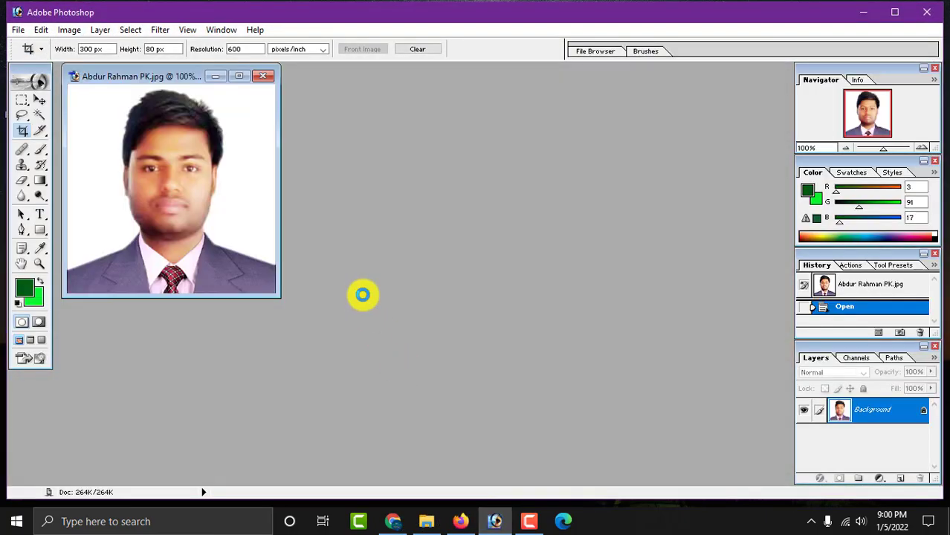
pyautogui.moveTo(309, 90); pyautogui.dragTo(466, 151)
pyautogui.click(250, 75)
# - Crop the passport photo to a 300 × 300 px square
pyautogui.doubleClick(483, 154)
pyautogui.write('300')
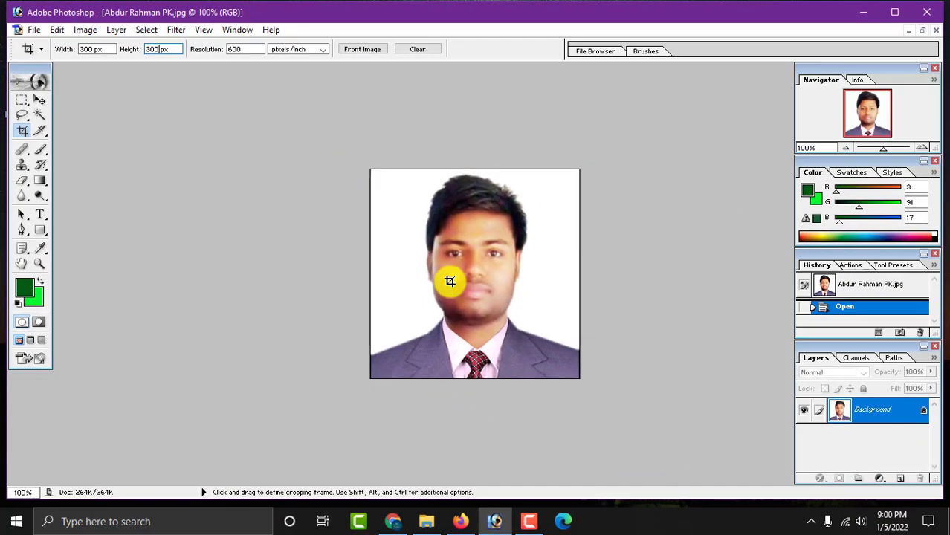
pyautogui.moveTo(370, 170); pyautogui.dragTo(781, 530)
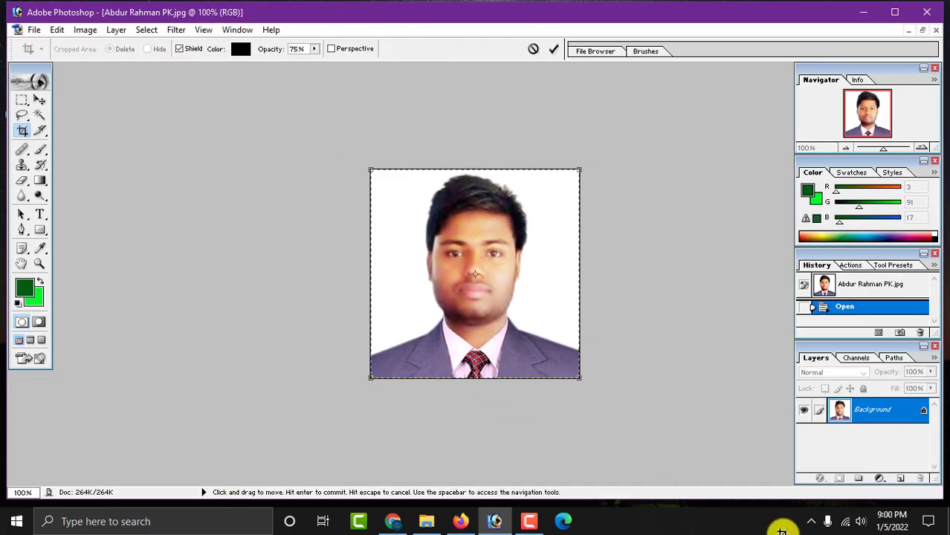
pyautogui.press('Return')
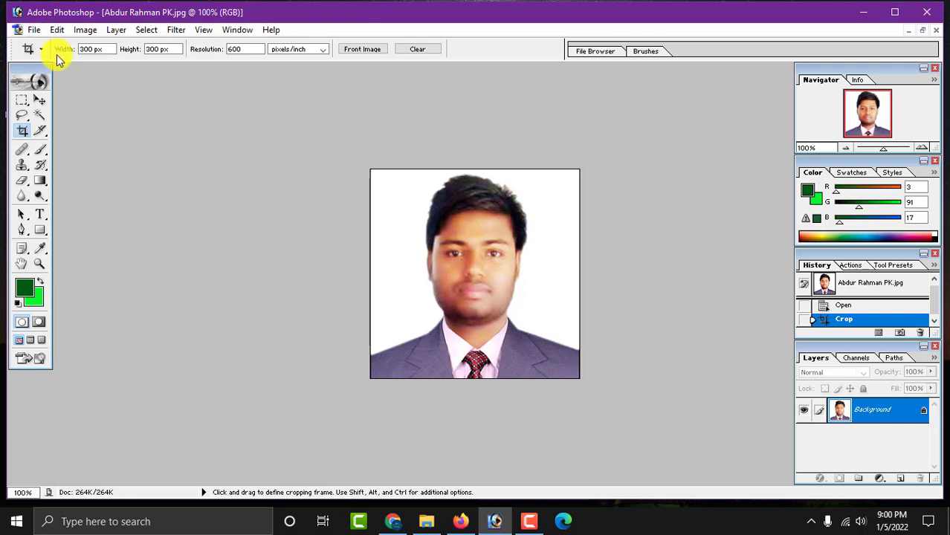
# - Start a Save As to the Desktop, cancel it, and close the photo document
pyautogui.click(35, 31)
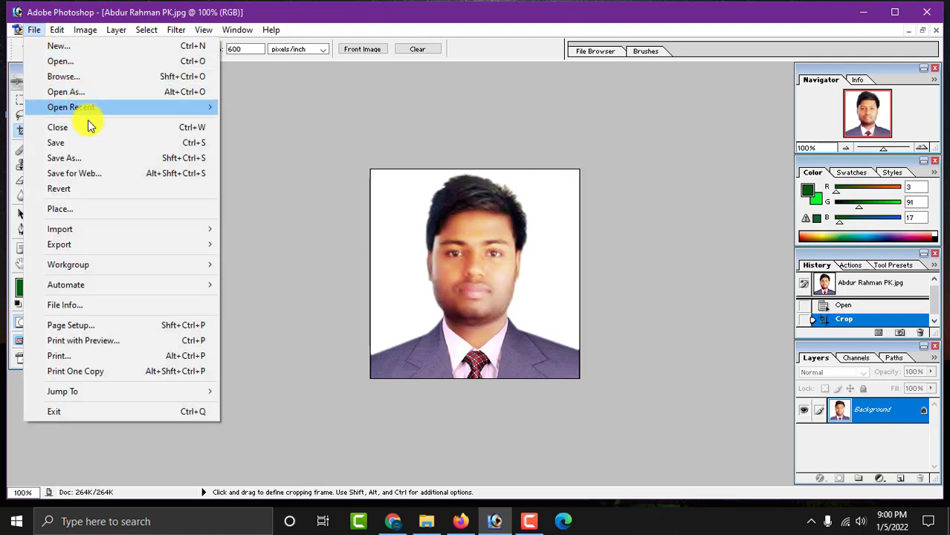
pyautogui.click(97, 159)
pyautogui.click(327, 130)
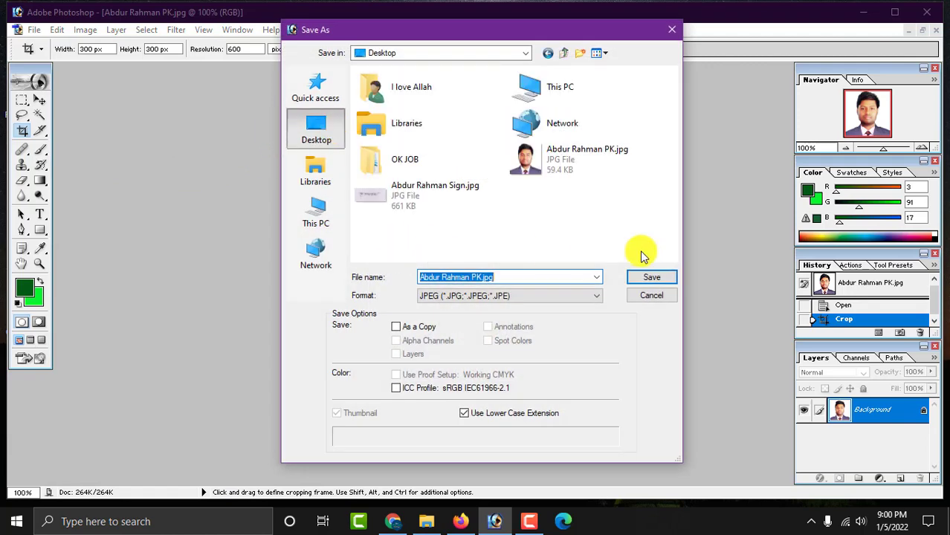
pyautogui.click(671, 304)
pyautogui.click(935, 30)
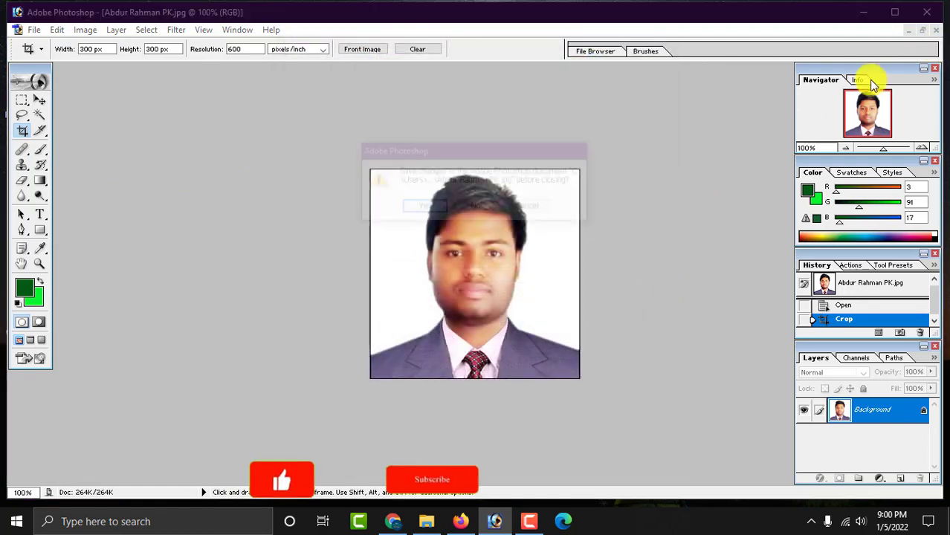
# - Close the photo without saving and crop the signature to a 300 × 80 px strip
pyautogui.click(477, 208)
pyautogui.hotkey('ctrl', '0')
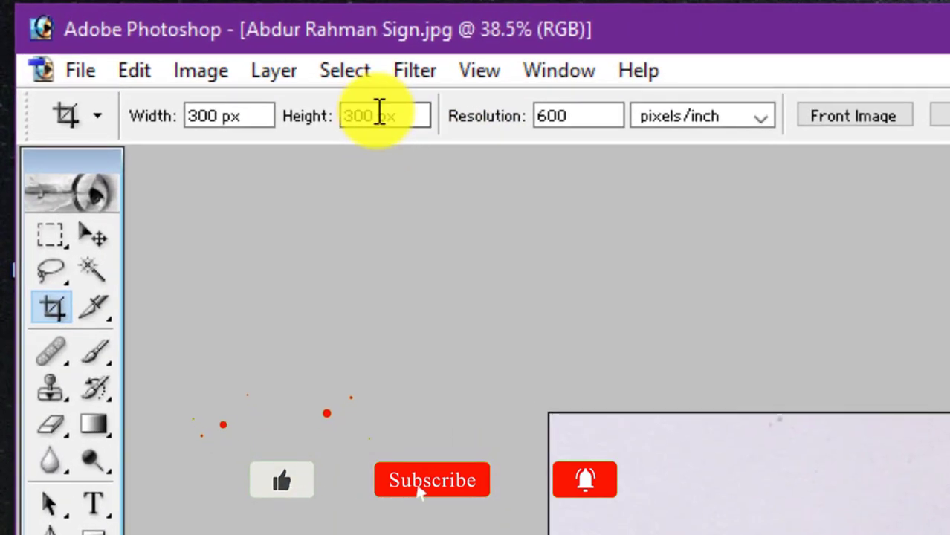
pyautogui.moveTo(321, 97); pyautogui.dragTo(257, 96)
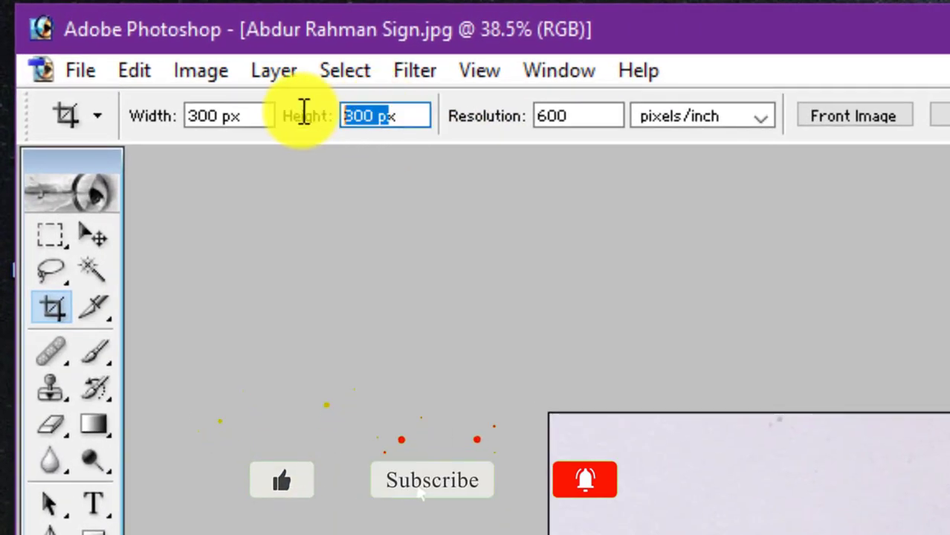
pyautogui.moveTo(371, 116); pyautogui.dragTo(278, 122)
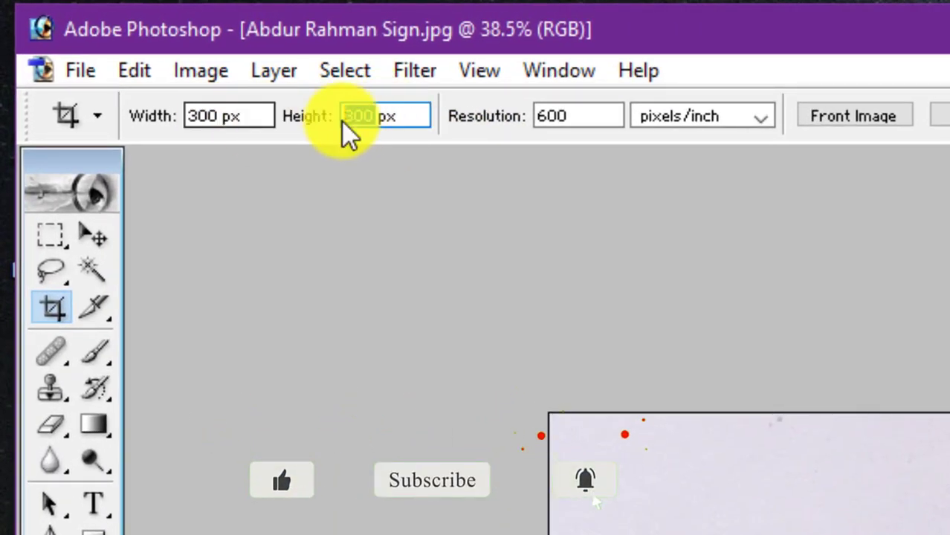
pyautogui.write('8')
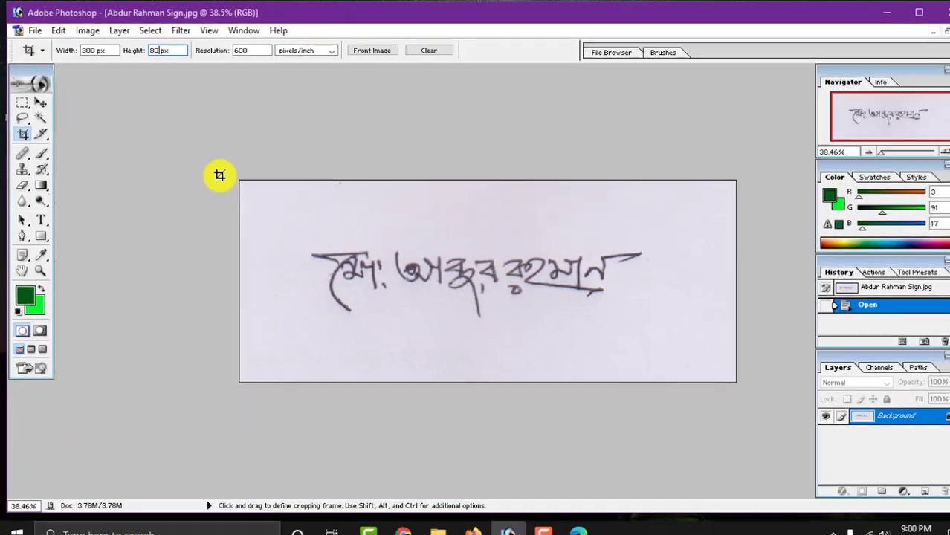
pyautogui.moveTo(234, 176); pyautogui.dragTo(716, 305)
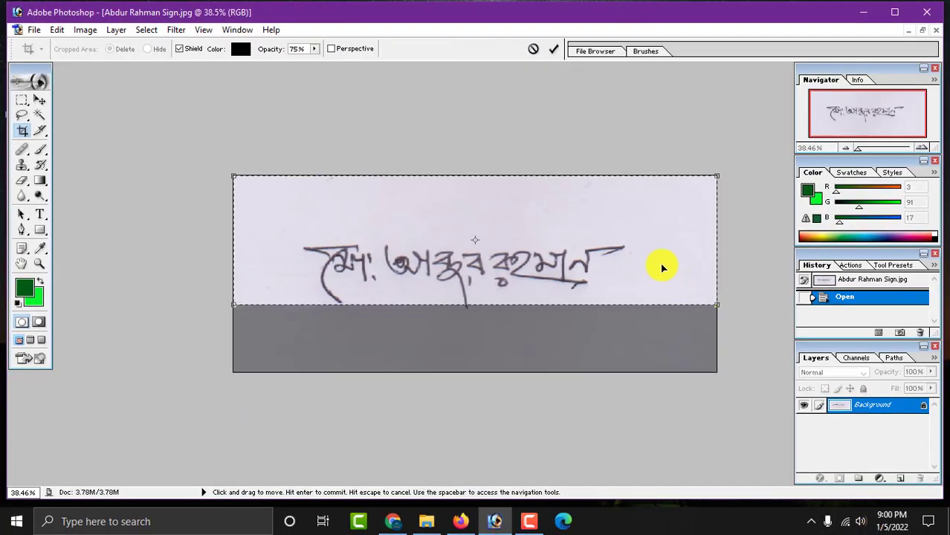
pyautogui.moveTo(664, 261); pyautogui.dragTo(661, 282)
pyautogui.press('Return')
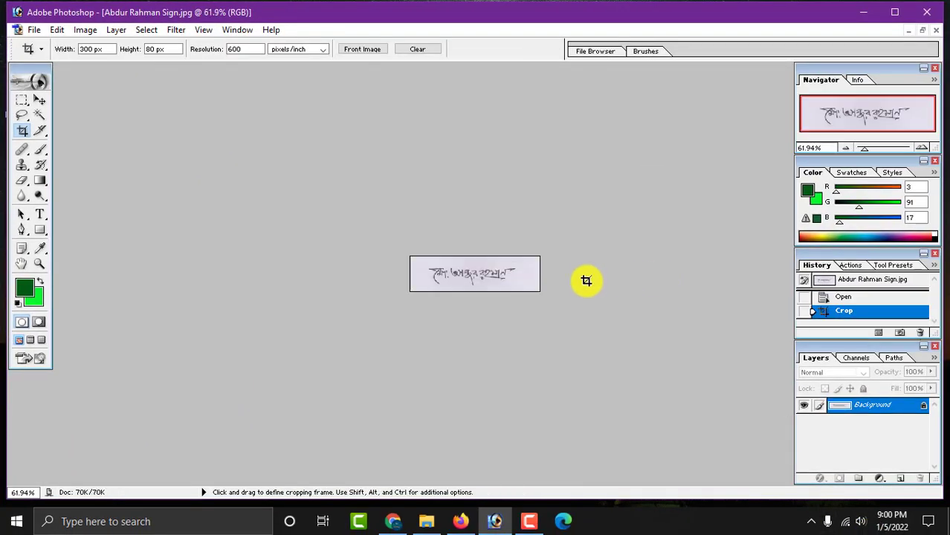
# - Fit the cropped signature on screen and cancel the Save As dialog
pyautogui.hotkey('ctrl', '0')
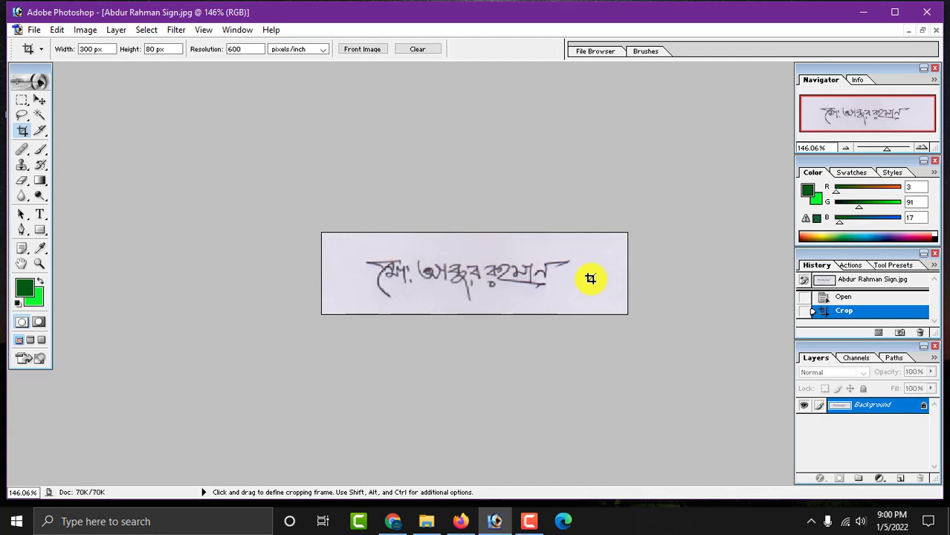
pyautogui.hotkey('ctrl', 'shift', 's')
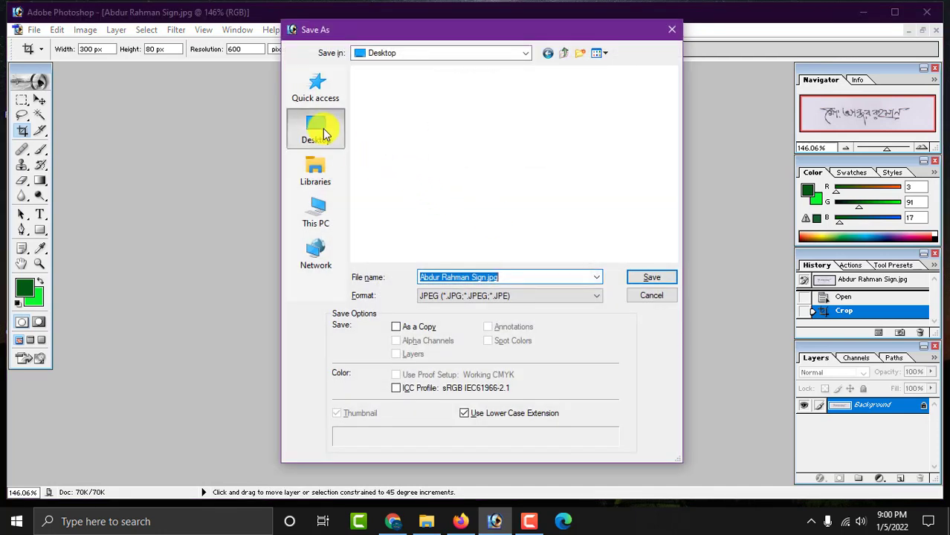
pyautogui.click(658, 300)
# - Minimise Photoshop and bring back the application form in Chrome
pyautogui.click(864, 14)
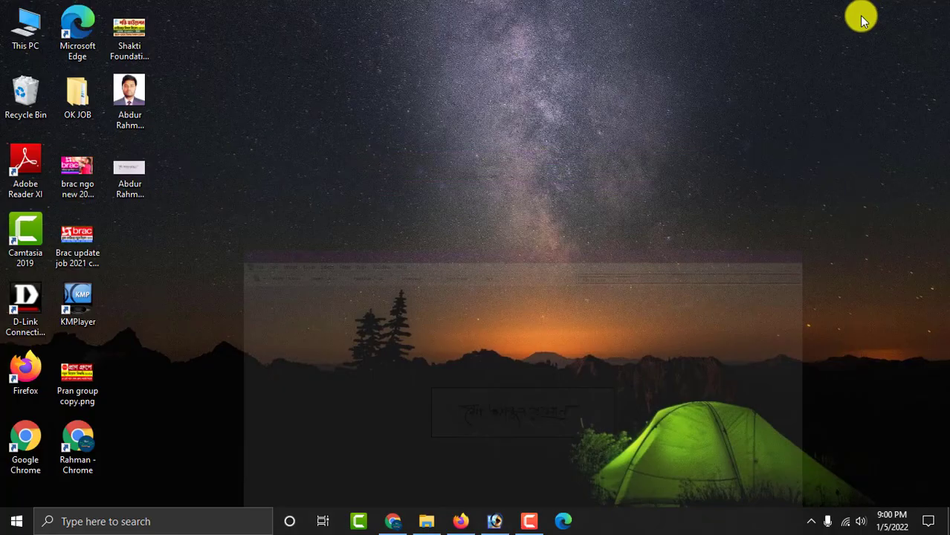
pyautogui.click(394, 521)
pyautogui.scroll(2, 510, 330)
pyautogui.scroll(-2, 509, 330)
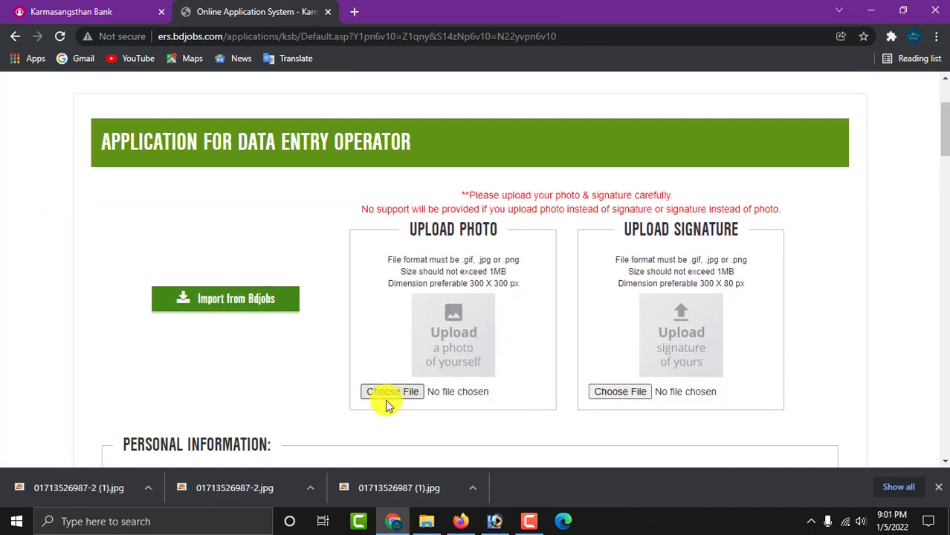
# - Choose the cropped photo file, extend the crop box over it, and upload it
pyautogui.click(399, 394)
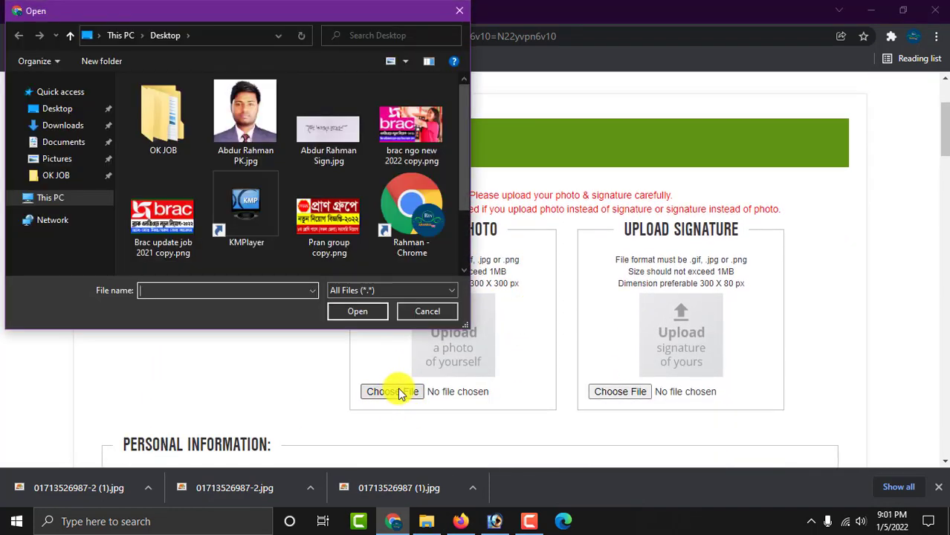
pyautogui.doubleClick(249, 131)
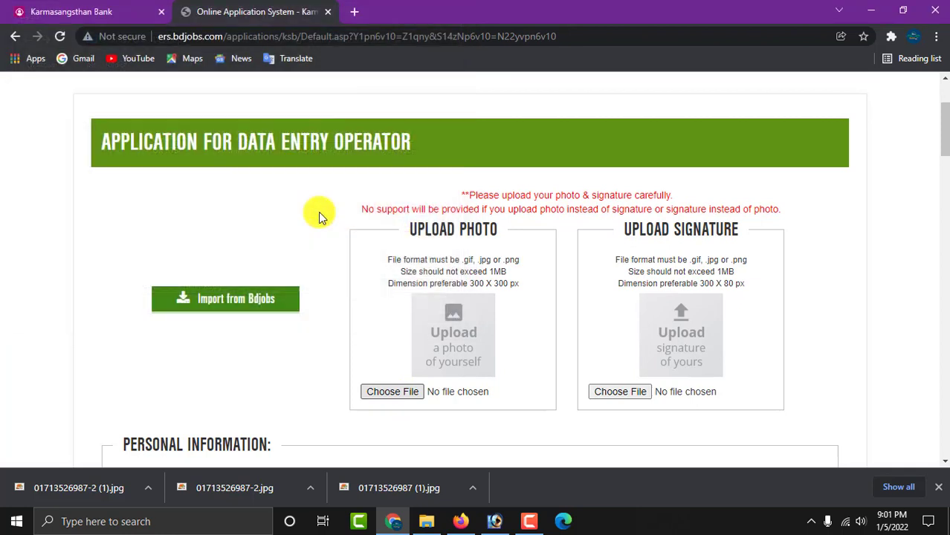
pyautogui.scroll(-1, 454, 292)
pyautogui.moveTo(504, 309); pyautogui.dragTo(576, 376)
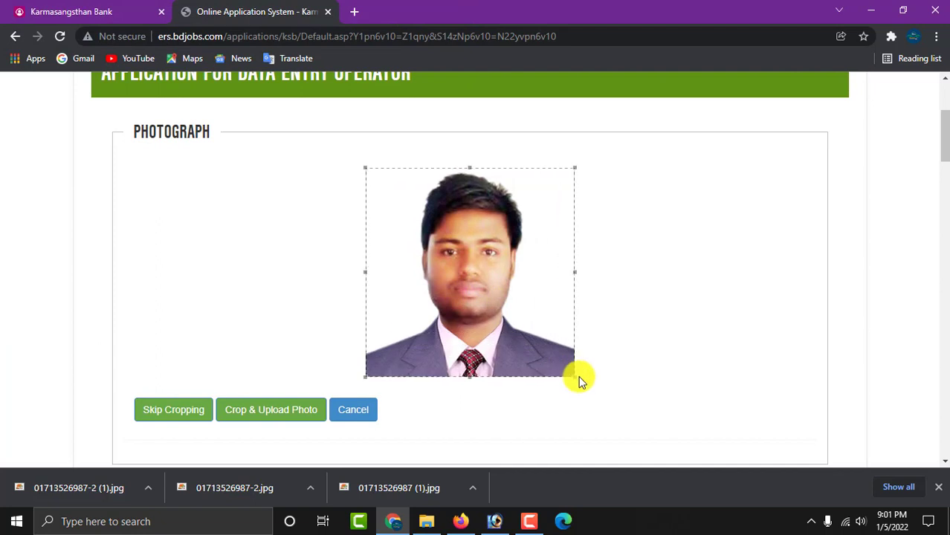
pyautogui.click(283, 413)
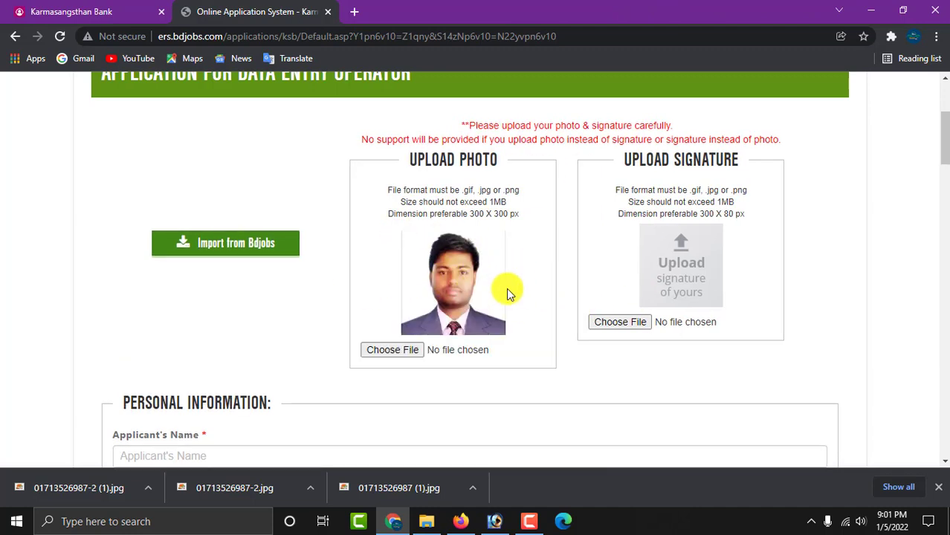
# - Choose the signature file, fit the crop box over the handwriting, and upload it
pyautogui.click(633, 322)
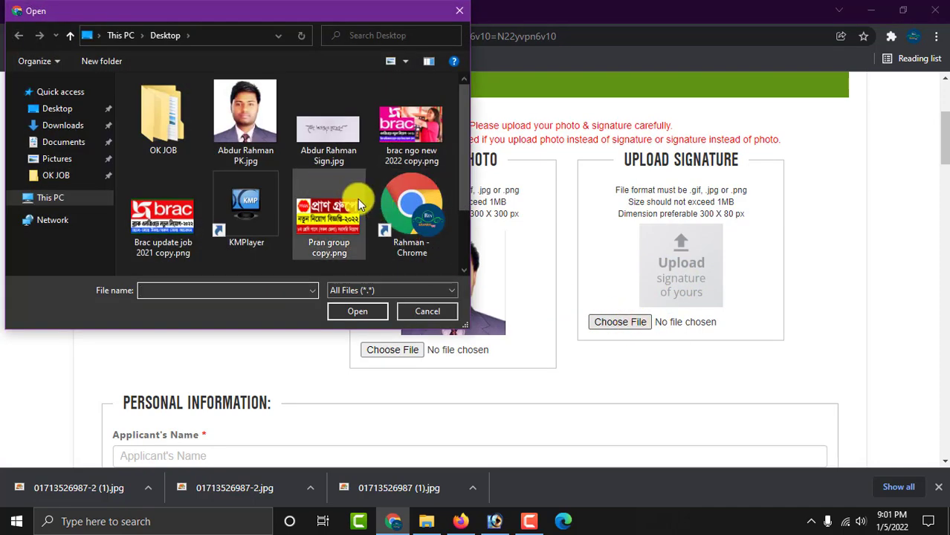
pyautogui.doubleClick(330, 138)
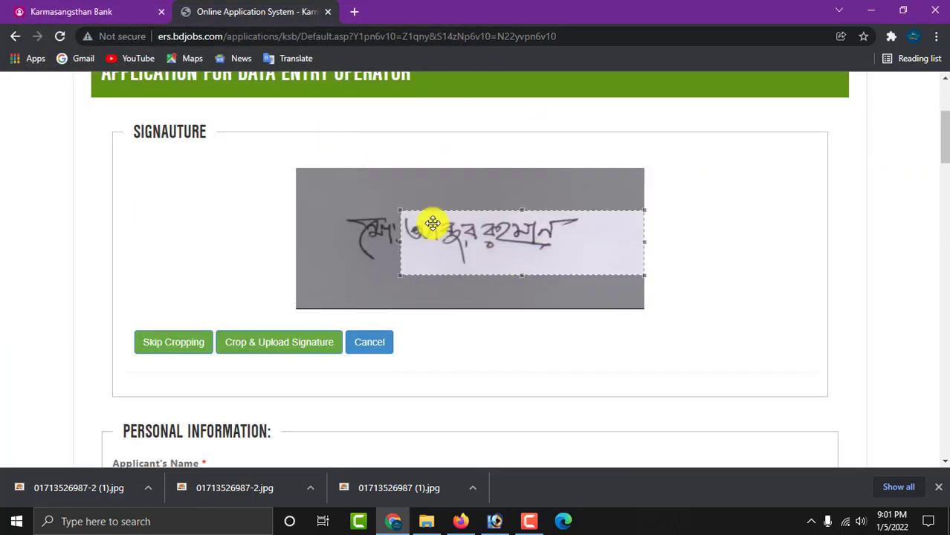
pyautogui.moveTo(432, 223)
pyautogui.mouseDown()
pyautogui.moveTo(365, 187)
pyautogui.moveTo(368, 201)
pyautogui.moveTo(311, 174)
pyautogui.moveTo(574, 301)
pyautogui.mouseUp()
pyautogui.moveTo(540, 244); pyautogui.dragTo(550, 244)
pyautogui.click(272, 343)
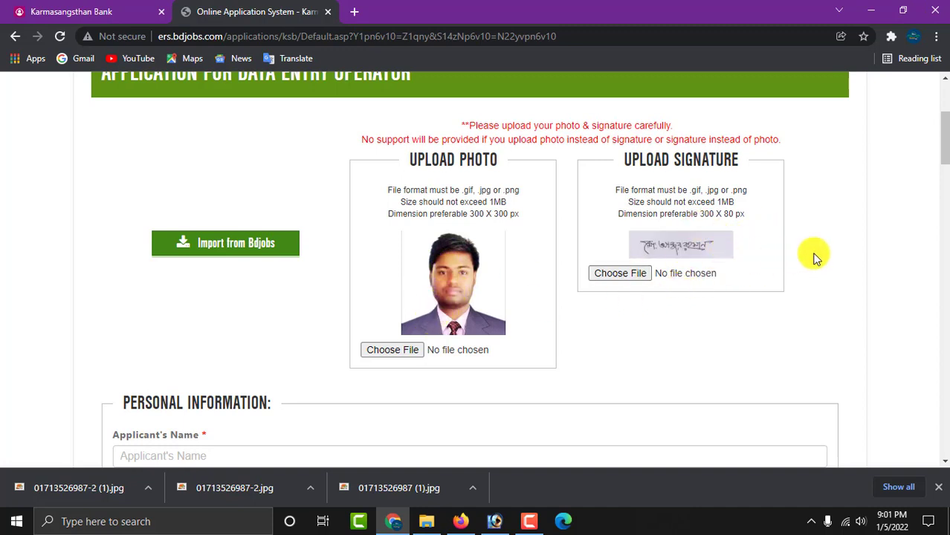
pyautogui.scroll(-3, 721, 281)
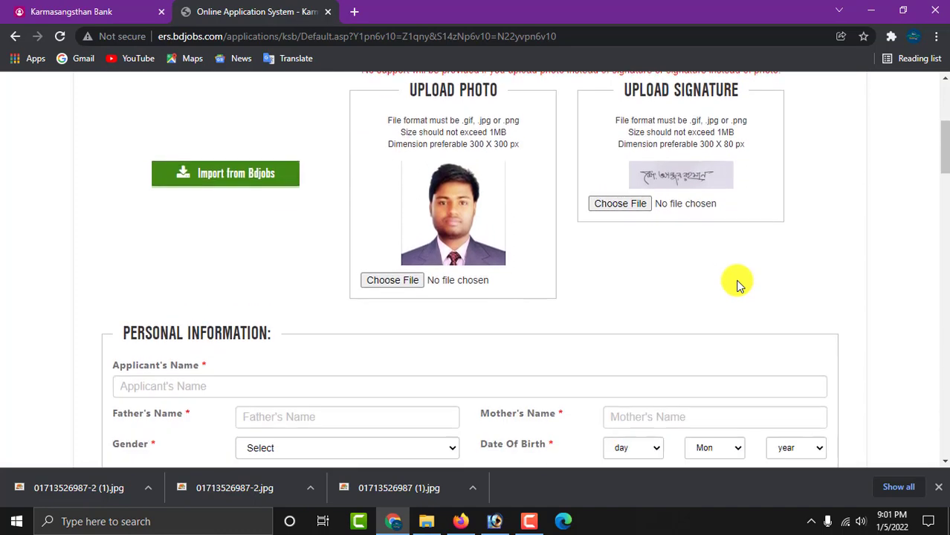
# - Type the applicant's, father's and mother's full names into their Personal Information fields
pyautogui.scroll(-1, 739, 286)
pyautogui.click(318, 204)
pyautogui.click(121, 205)
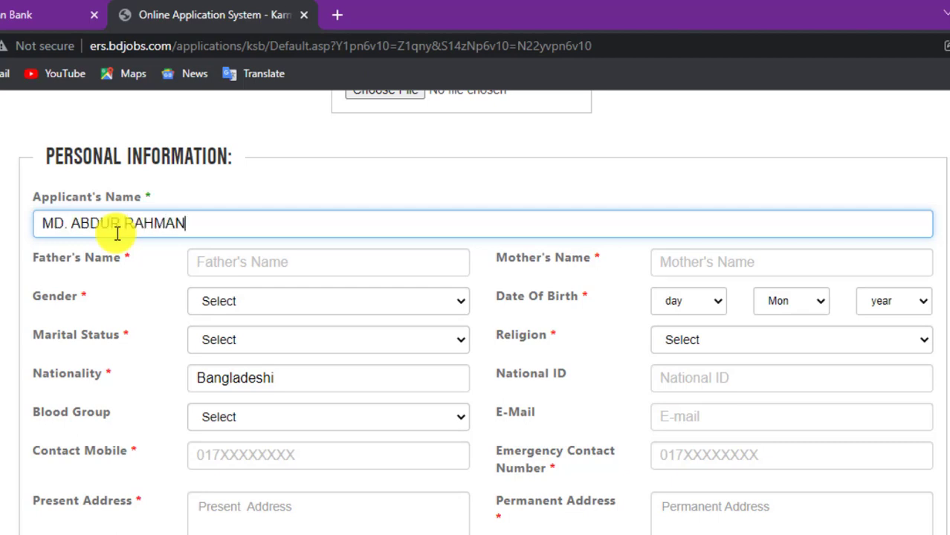
pyautogui.tripleClick(220, 223)
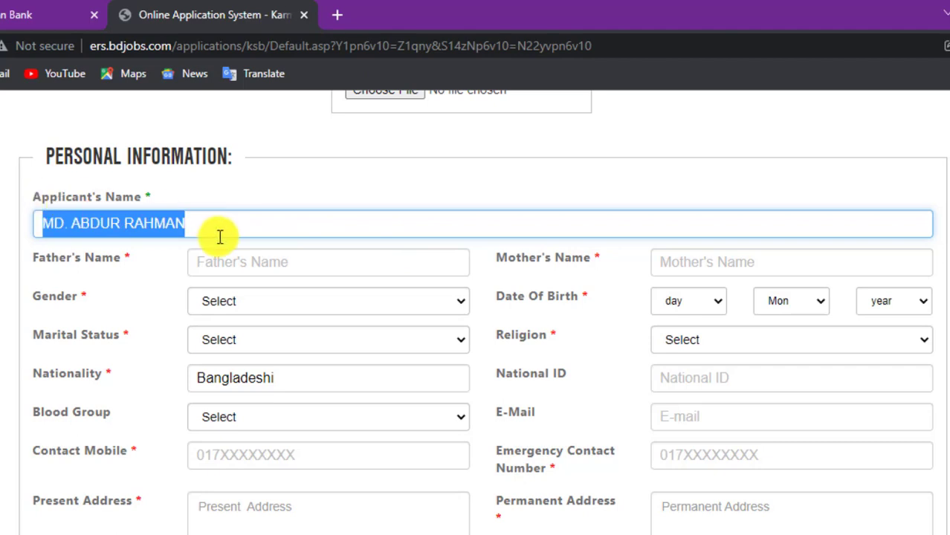
pyautogui.click(262, 261)
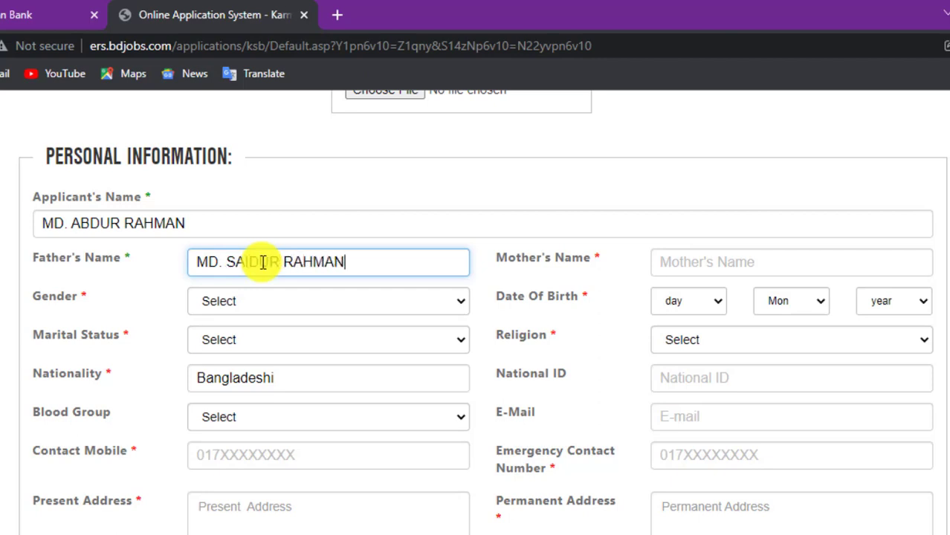
pyautogui.click(712, 262)
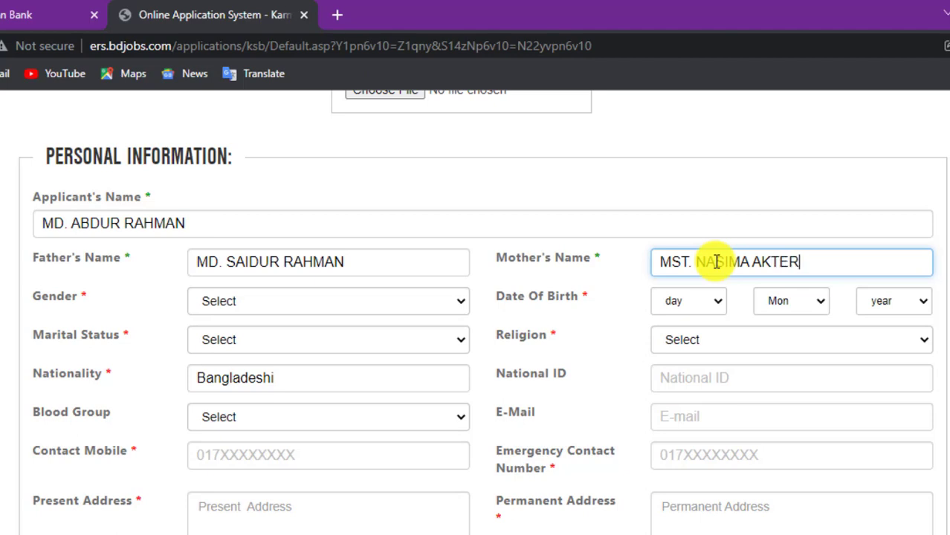
pyautogui.click(295, 306)
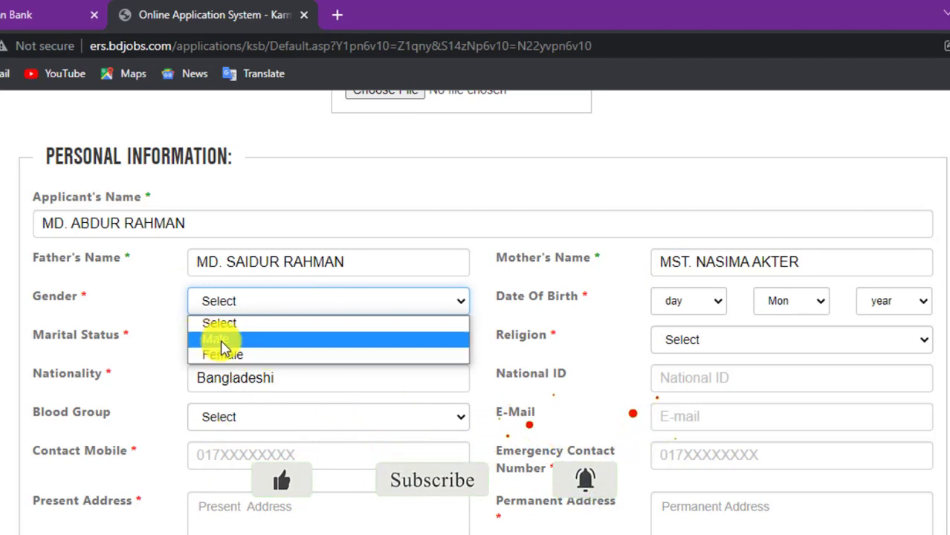
# - Set Gender to Male and the date of birth to 15 Oct 1996
pyautogui.click(221, 341)
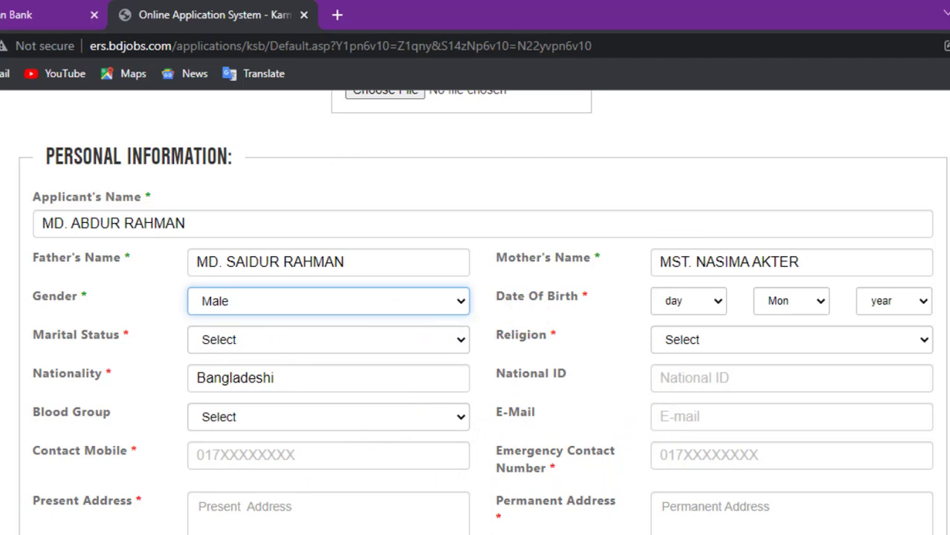
pyautogui.click(691, 302)
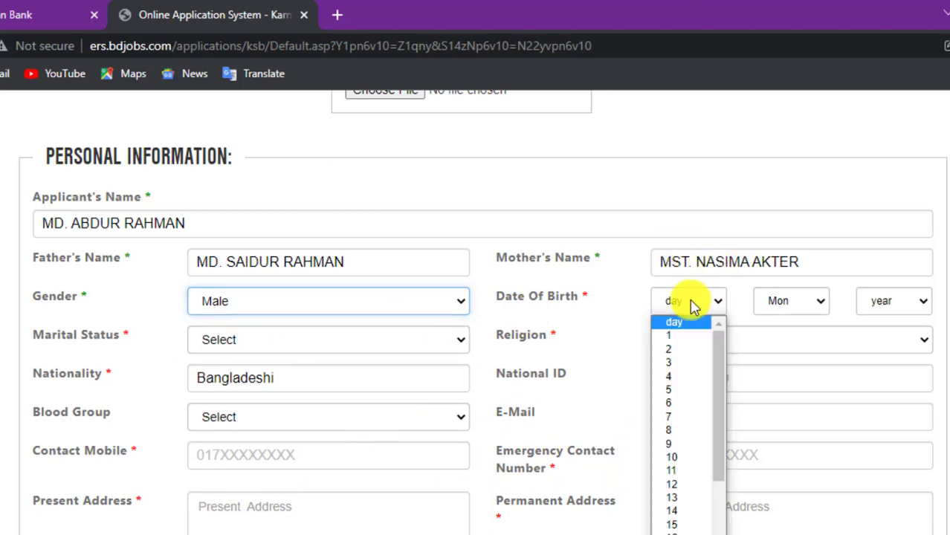
pyautogui.click(681, 523)
pyautogui.click(784, 307)
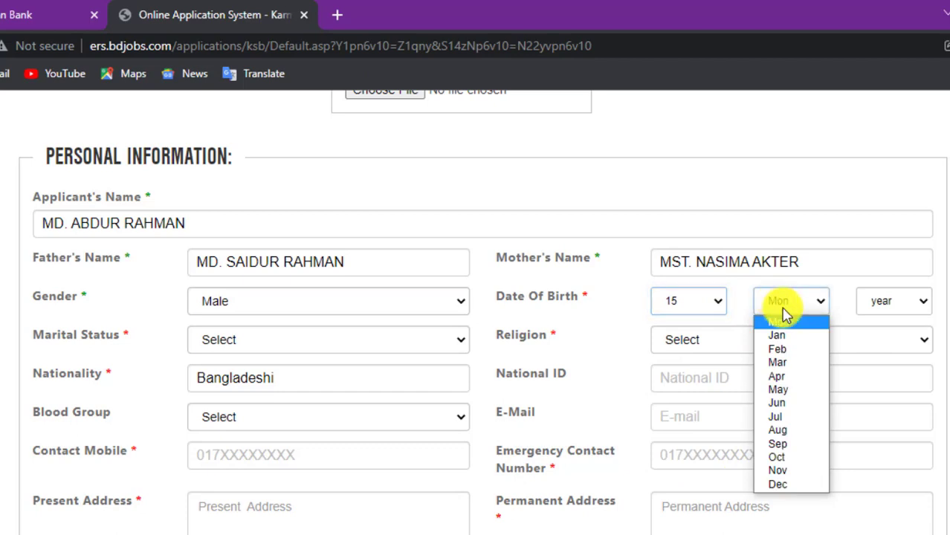
pyautogui.click(790, 460)
pyautogui.click(896, 300)
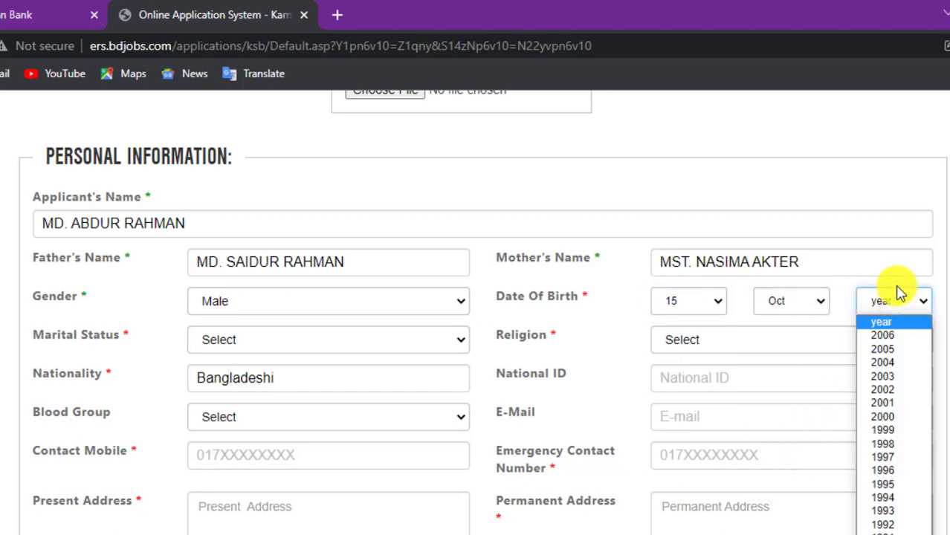
pyautogui.click(894, 478)
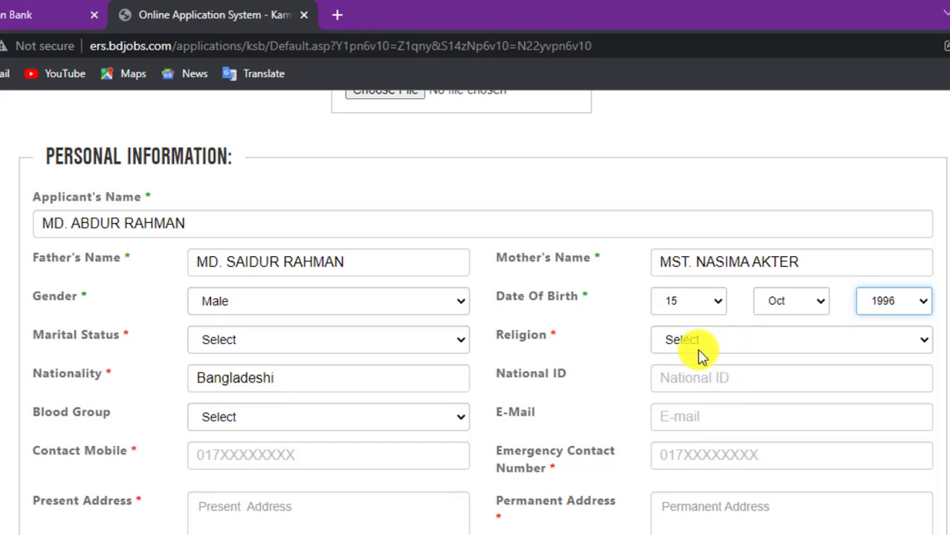
# - Set marital status to Unmarried and religion to Islam
pyautogui.click(244, 345)
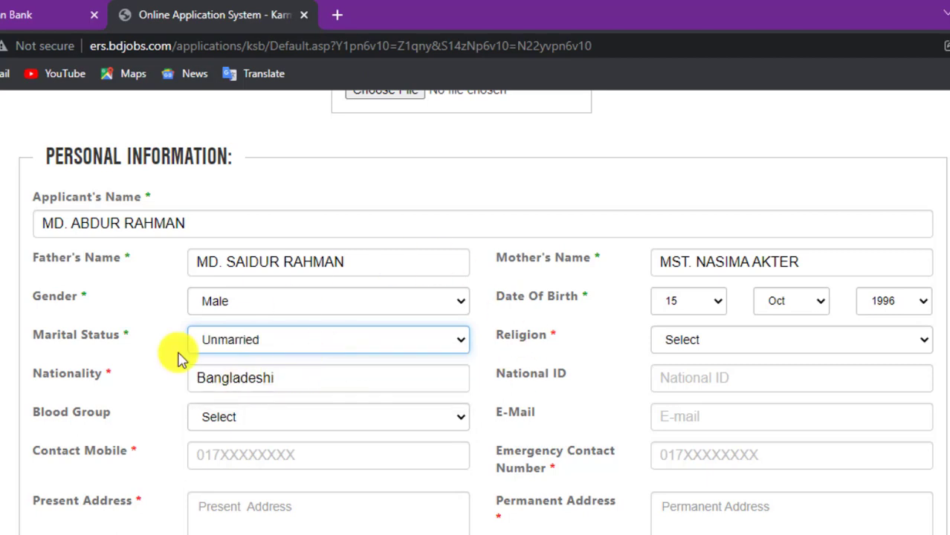
pyautogui.click(697, 341)
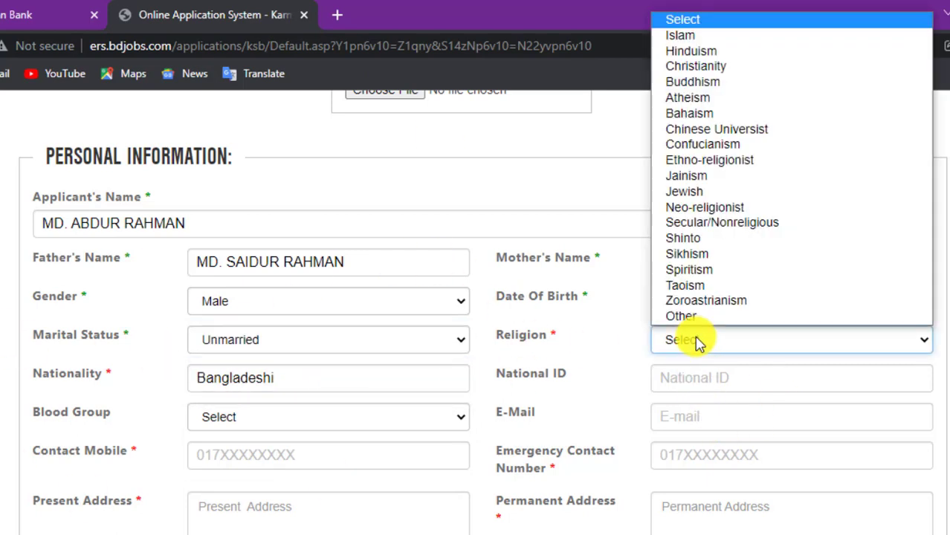
pyautogui.click(693, 37)
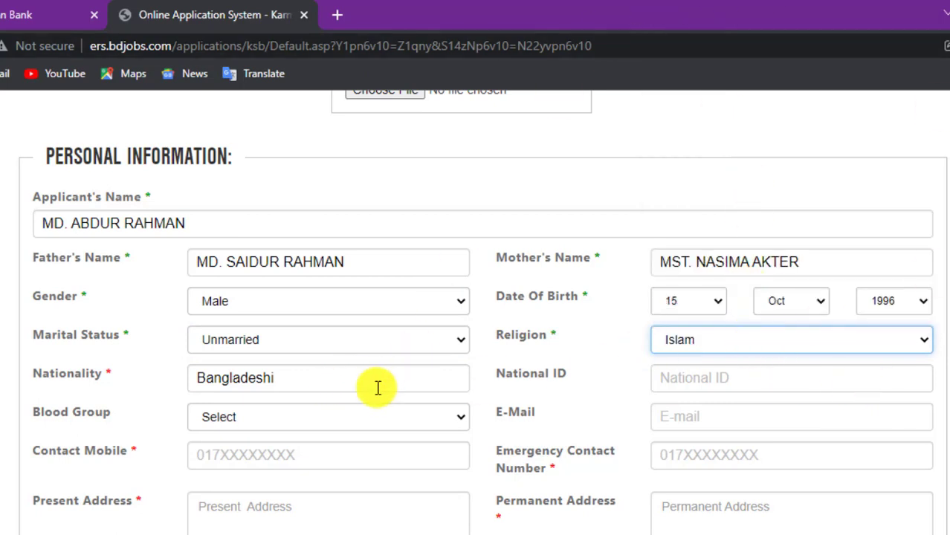
pyautogui.click(278, 380)
# - Enter nationality Bangladeshi, choose blood group A+, and type the contact mobile number
pyautogui.write('Bangladeshi')
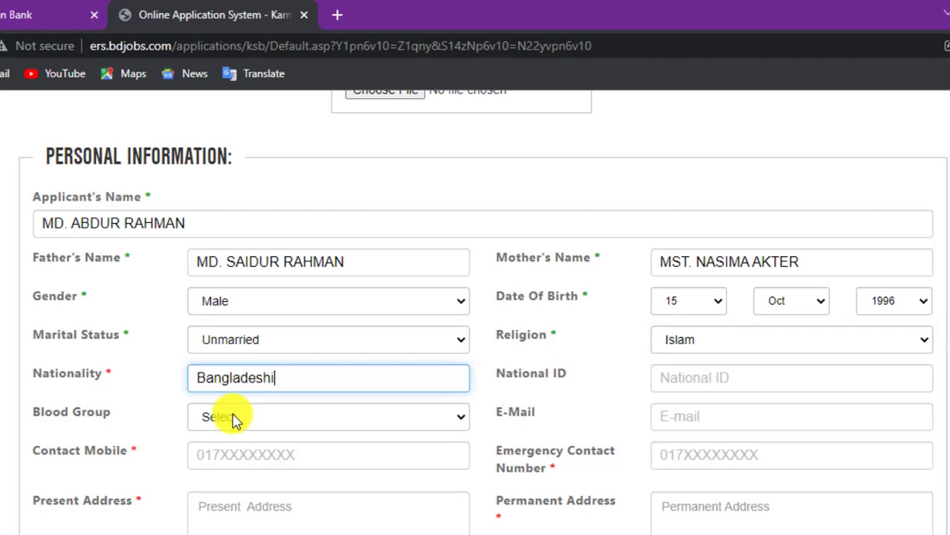
pyautogui.click(233, 419)
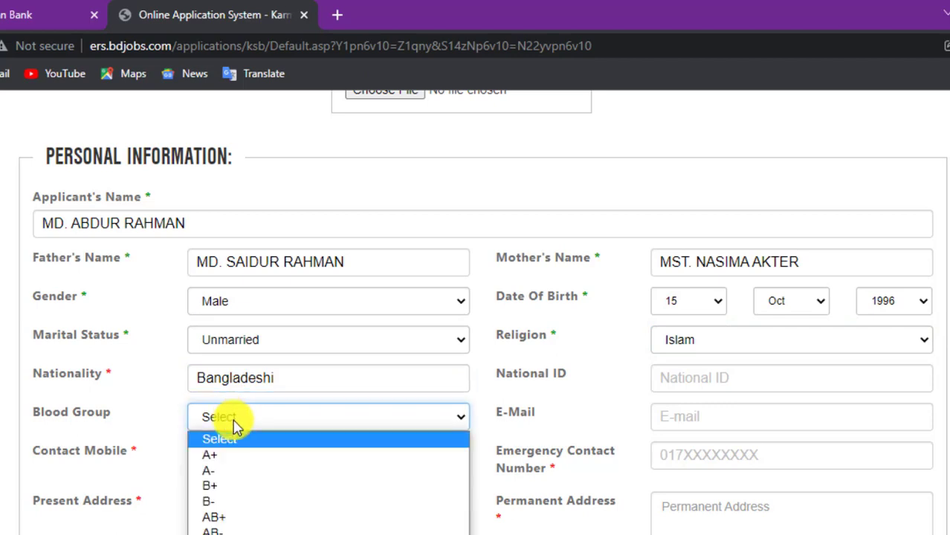
pyautogui.click(216, 457)
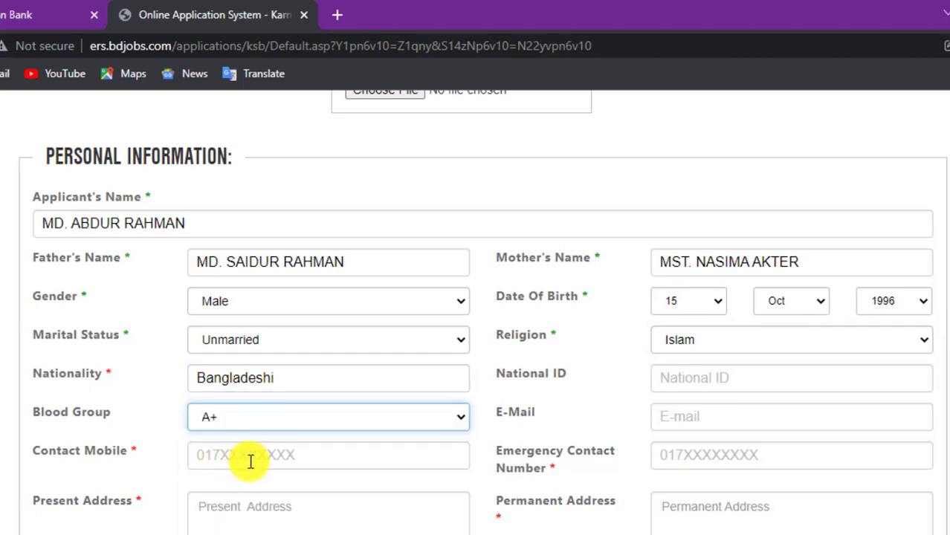
pyautogui.click(257, 462)
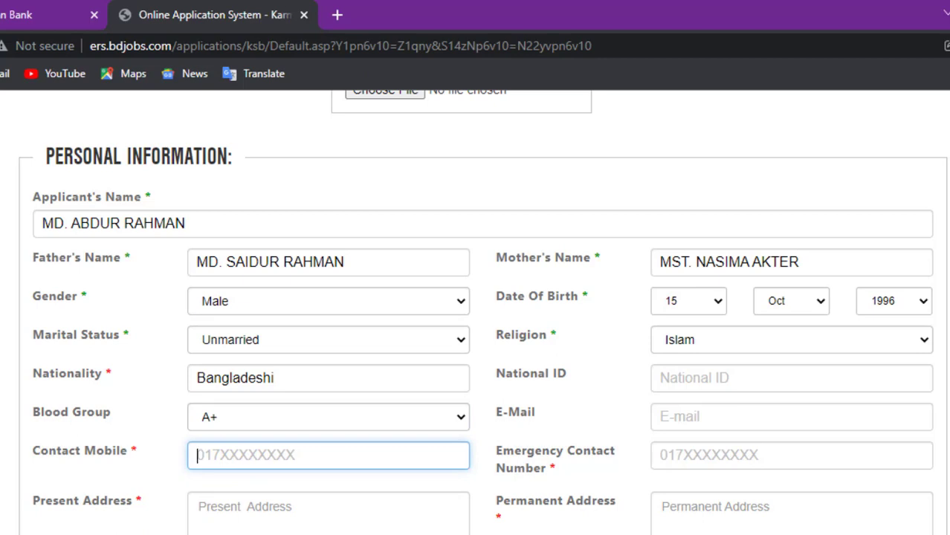
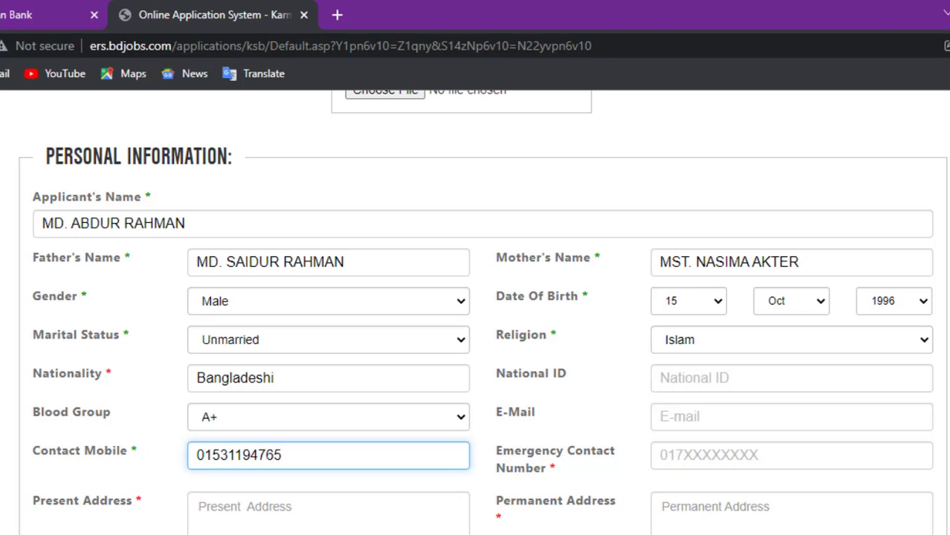
pyautogui.click(705, 346)
pyautogui.click(706, 343)
# - Enter the applicant's national ID number and the emergency contact number
pyautogui.click(712, 383)
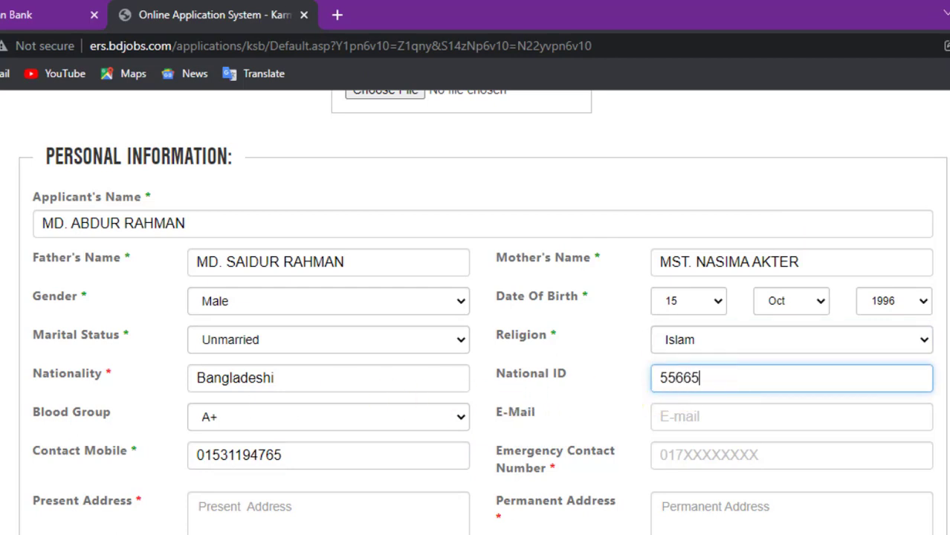
pyautogui.moveTo(699, 382); pyautogui.dragTo(661, 380)
pyautogui.click(743, 390)
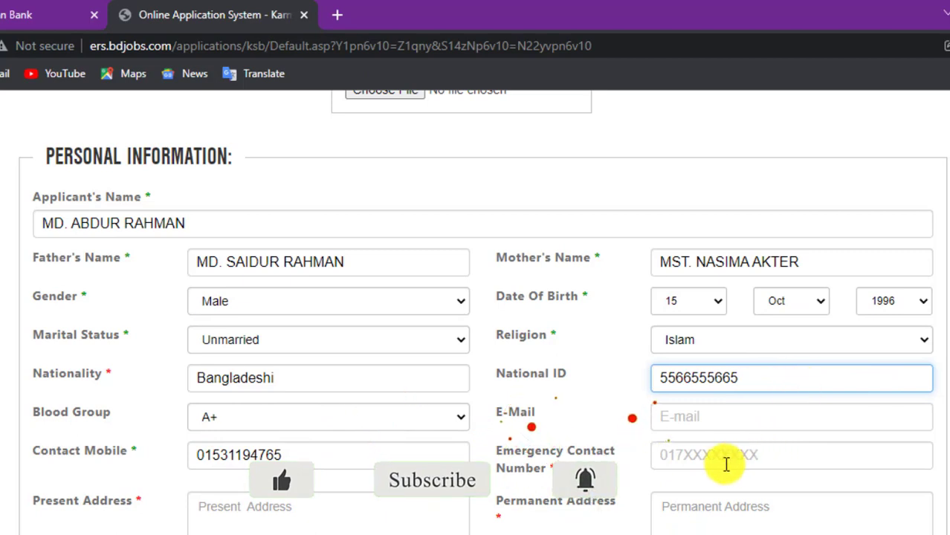
pyautogui.click(714, 457)
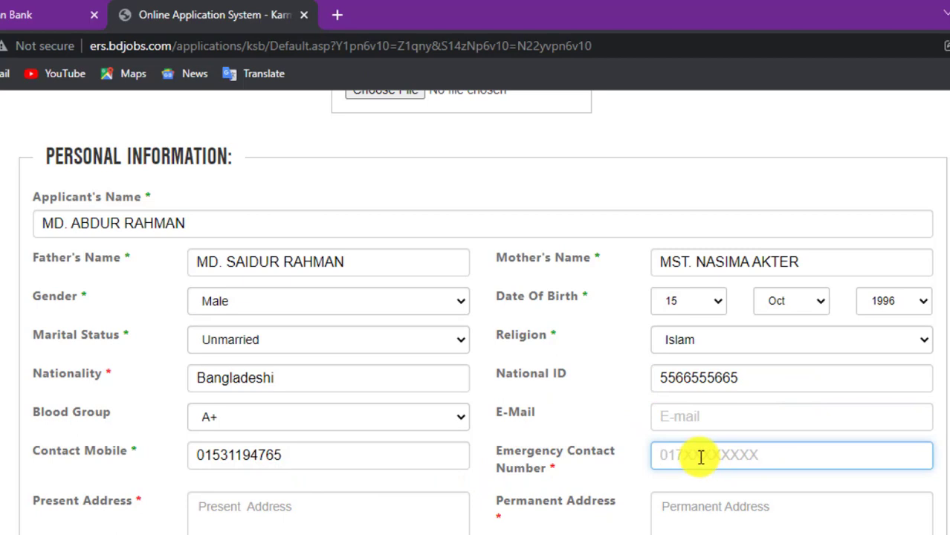
pyautogui.scroll(-1, 700, 457)
pyautogui.click(299, 365)
pyautogui.click(727, 365)
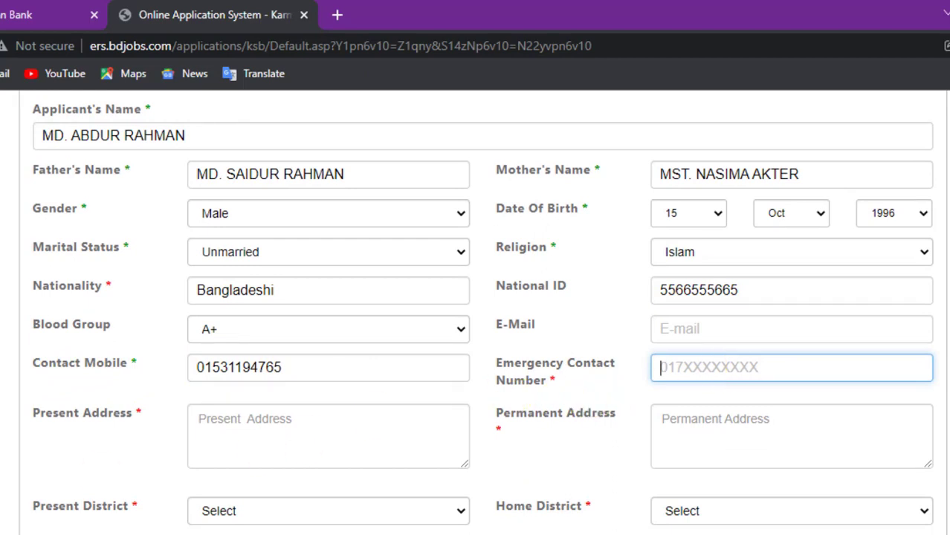
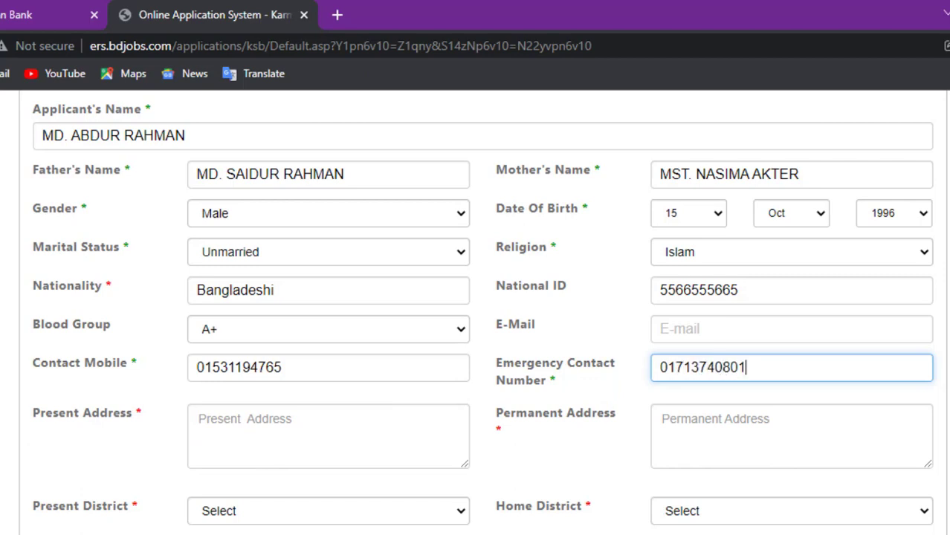
pyautogui.click(770, 433)
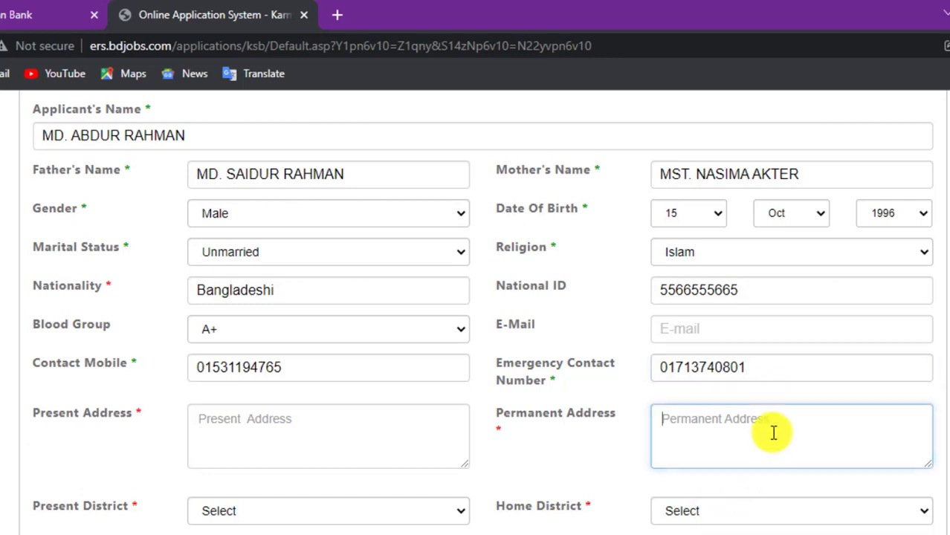
# - Type the applicant's village address into Present Address, putting the district on its own line
pyautogui.click(312, 440)
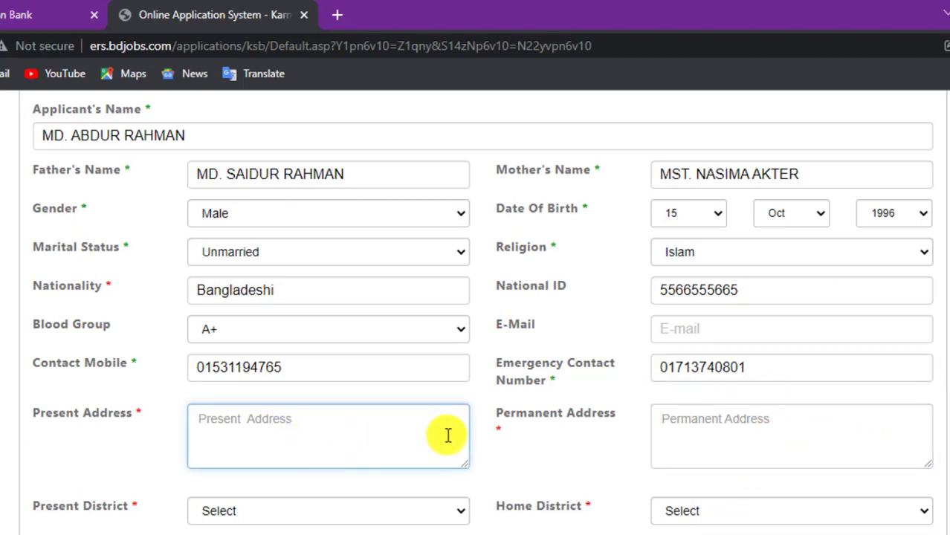
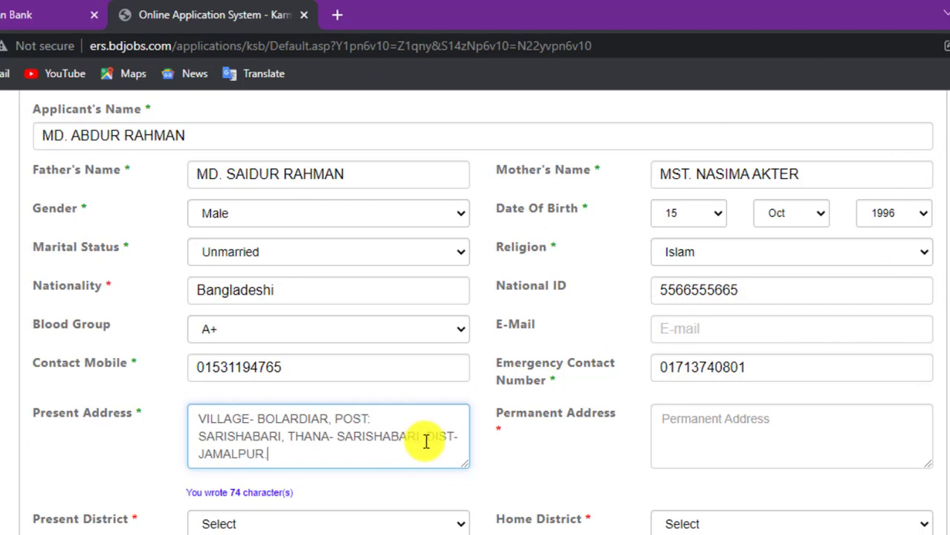
pyautogui.click(427, 438)
pyautogui.press('Return')
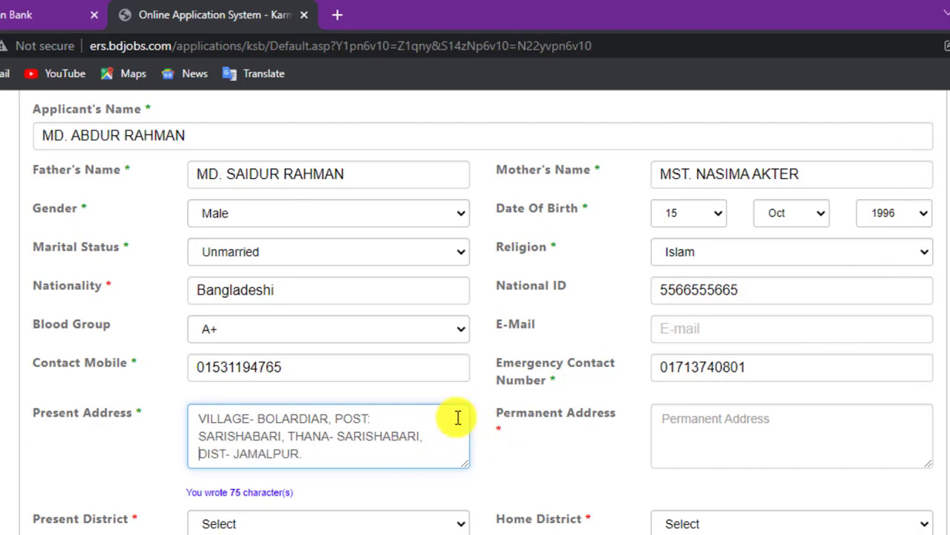
# - Copy the present address into the Permanent Address box
pyautogui.click(731, 437)
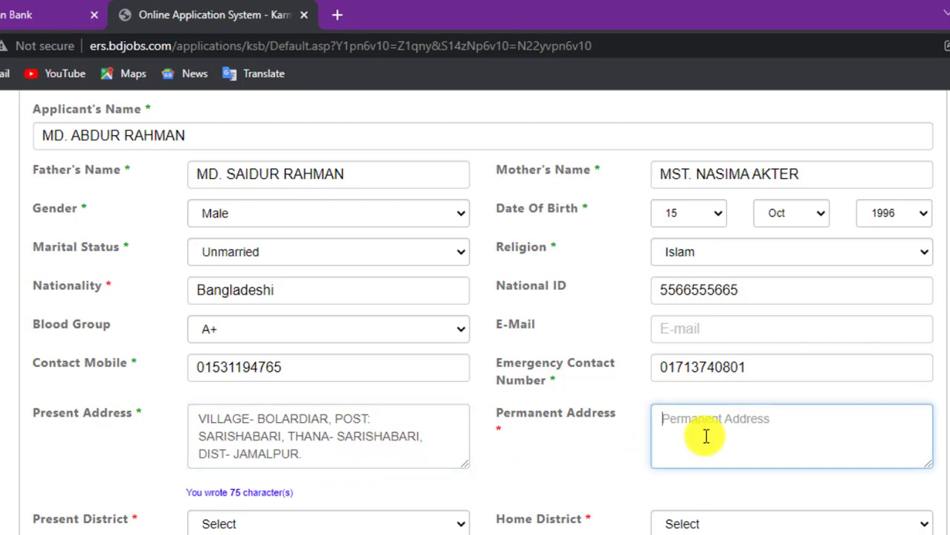
pyautogui.click(363, 453)
pyautogui.hotkey('ctrl', 'a')
pyautogui.hotkey('ctrl', 'c')
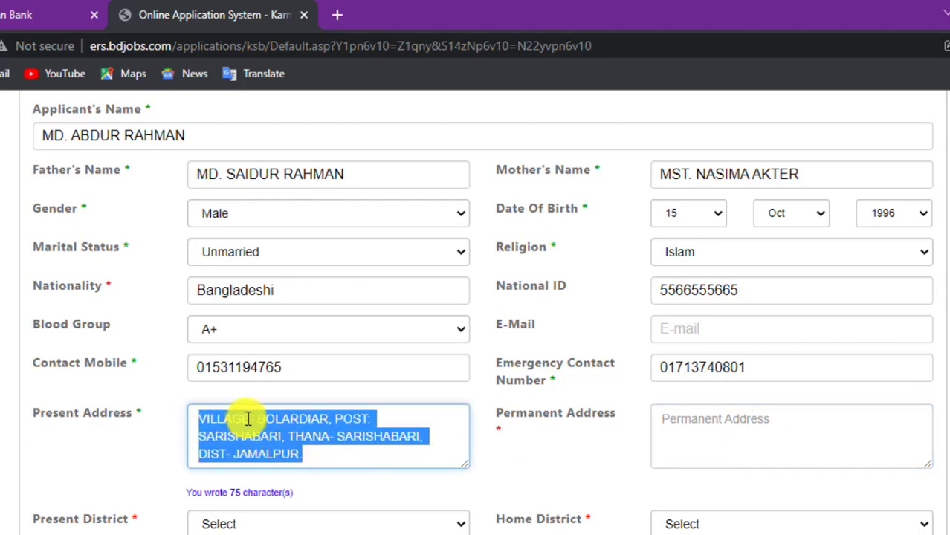
pyautogui.click(711, 435)
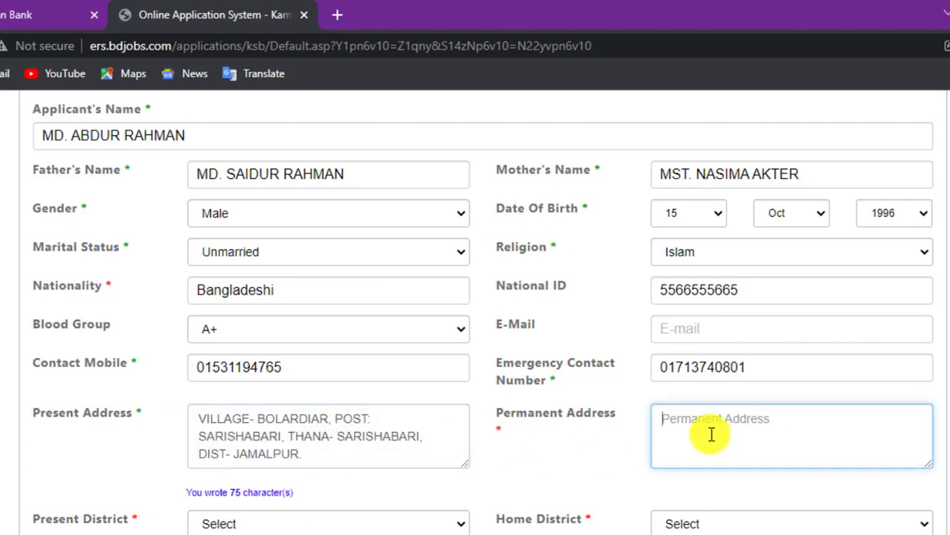
pyautogui.hotkey('ctrl', 'v')
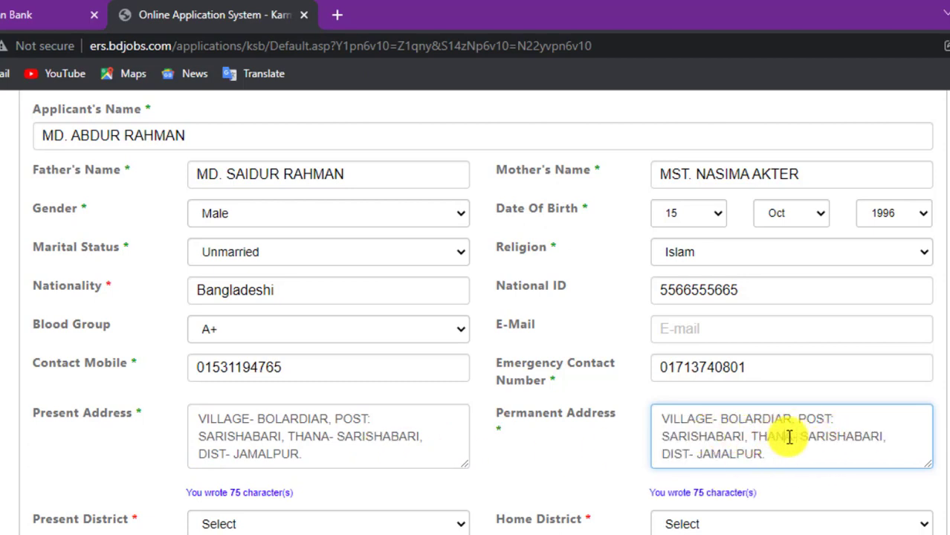
# - Set both Present District and Home District to Jamalpur
pyautogui.scroll(-1, 777, 437)
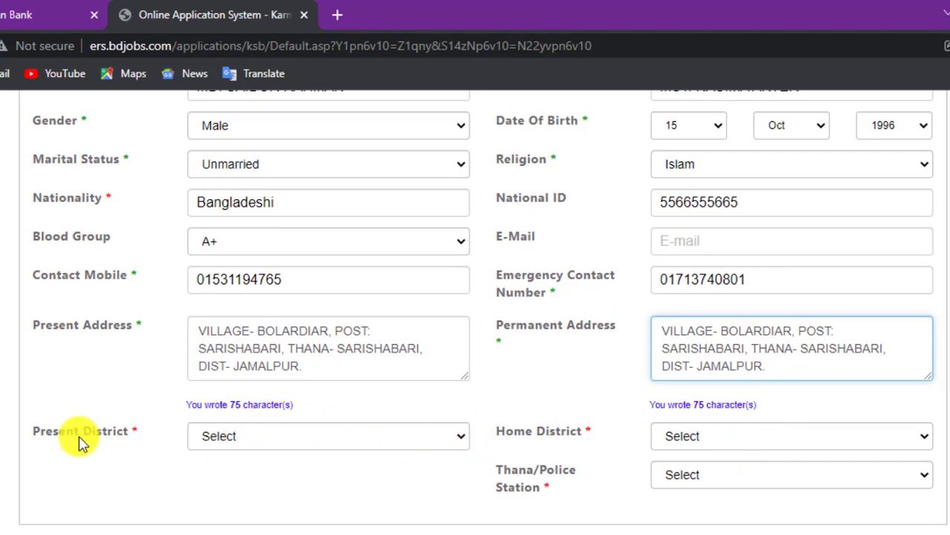
pyautogui.click(242, 444)
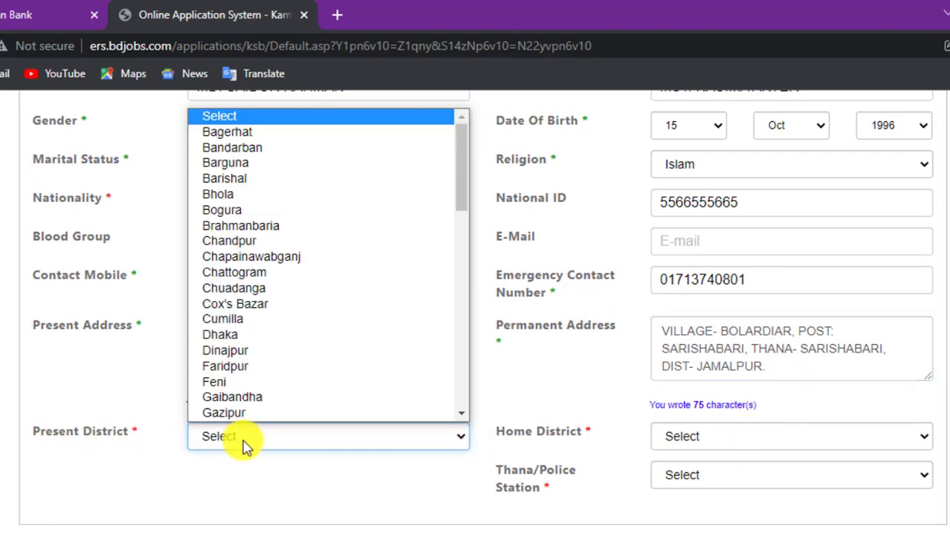
pyautogui.scroll(-1, 313, 354)
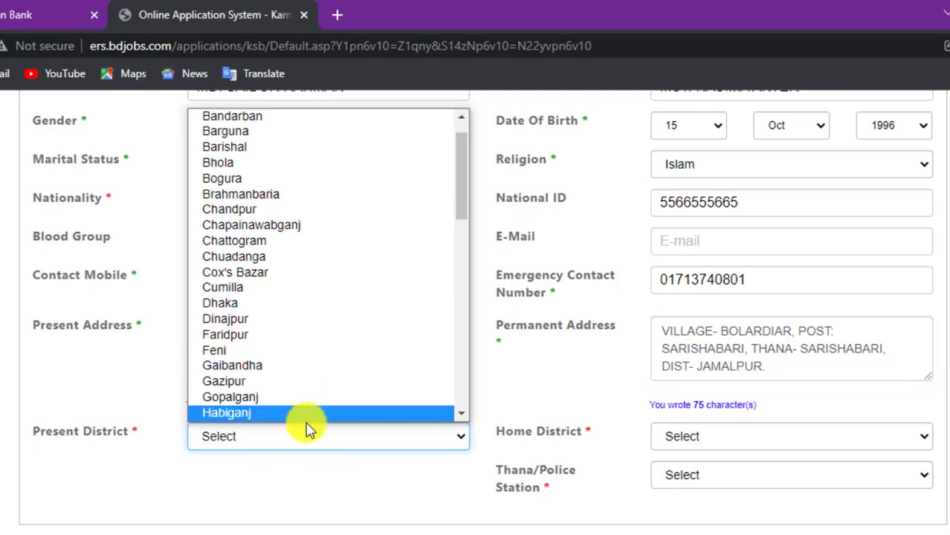
pyautogui.scroll(-1, 294, 384)
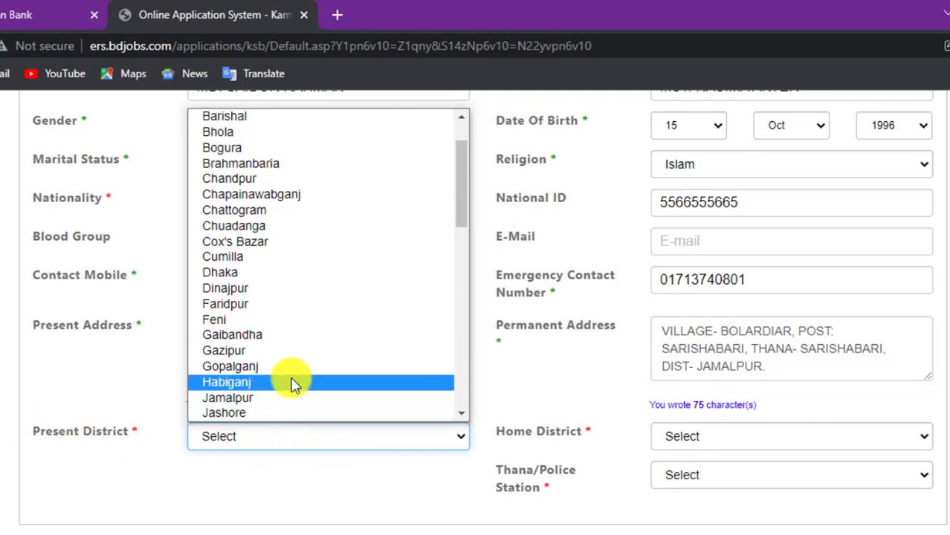
pyautogui.click(255, 403)
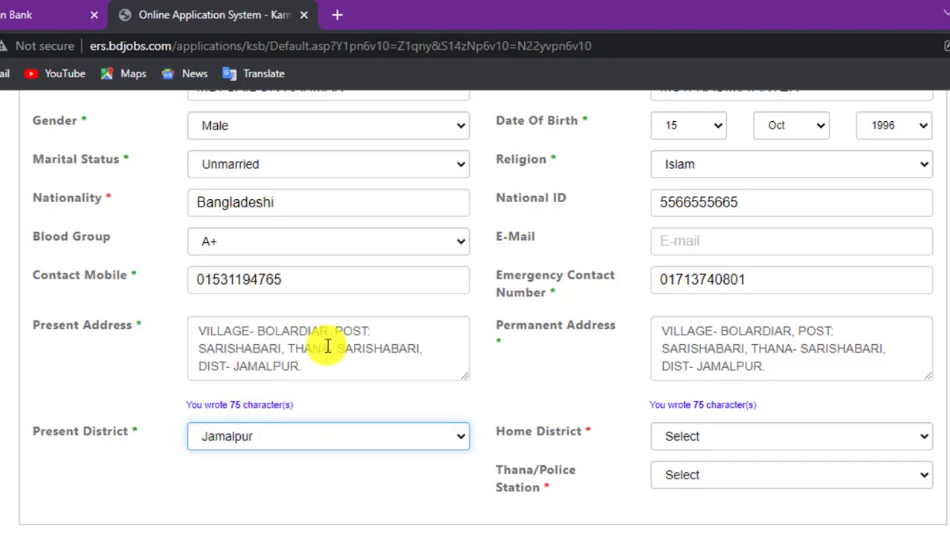
pyautogui.click(715, 448)
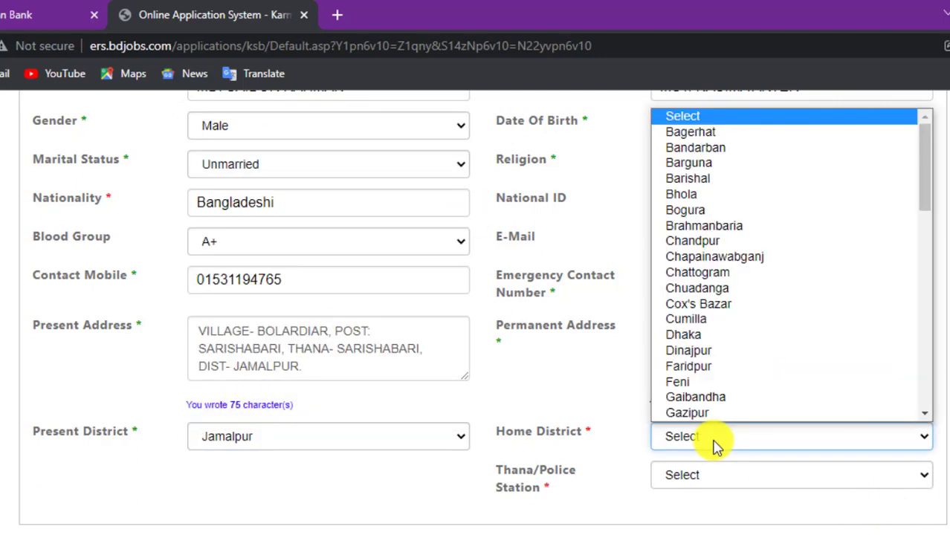
pyautogui.press('j')
pyautogui.press('Down')
pyautogui.press('Down')
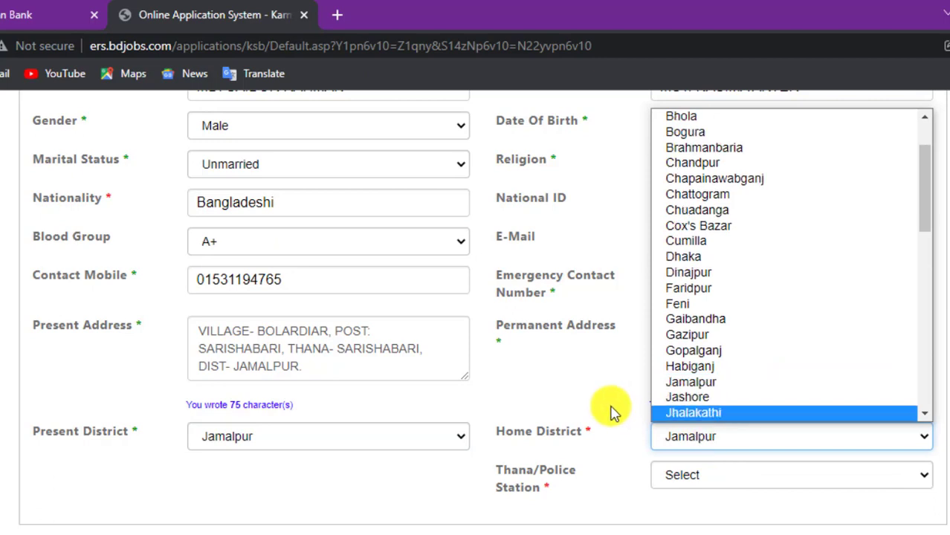
pyautogui.click(708, 391)
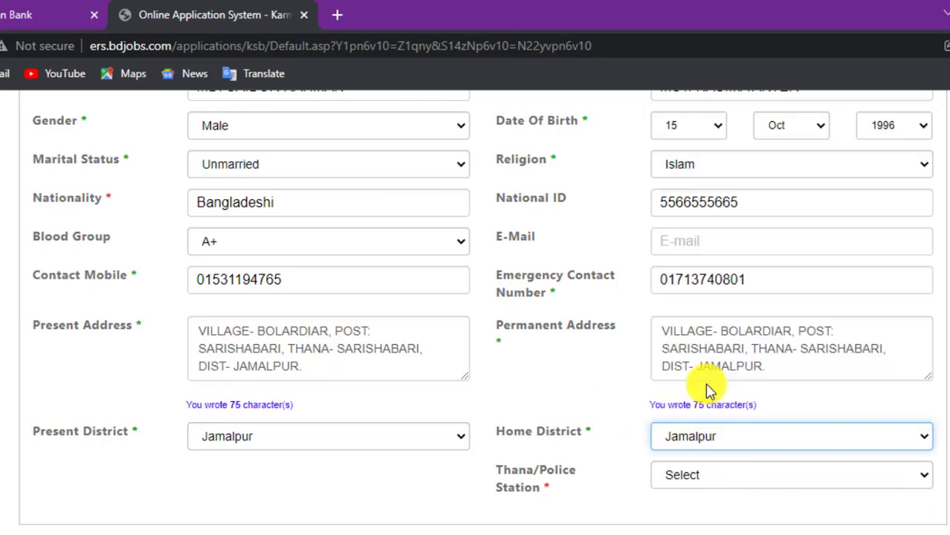
# - Set Thana/Police Station to Sarishabari
pyautogui.click(702, 482)
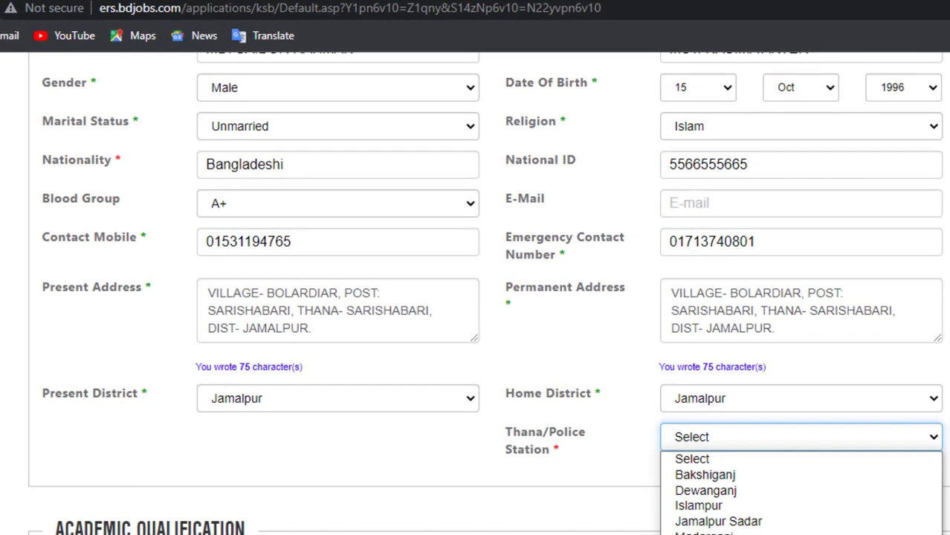
pyautogui.press('s')
pyautogui.press('Return')
pyautogui.scroll(-1, 758, 475)
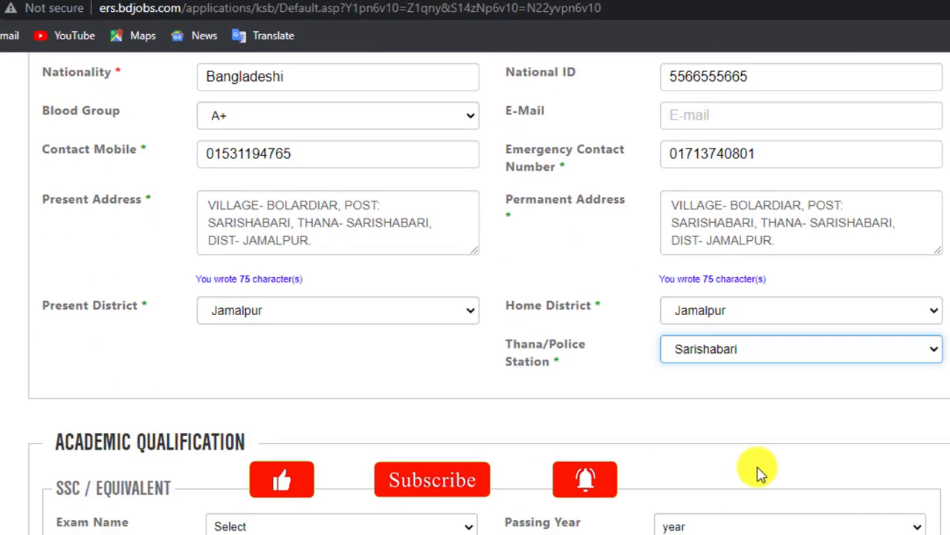
pyautogui.scroll(-2, 758, 474)
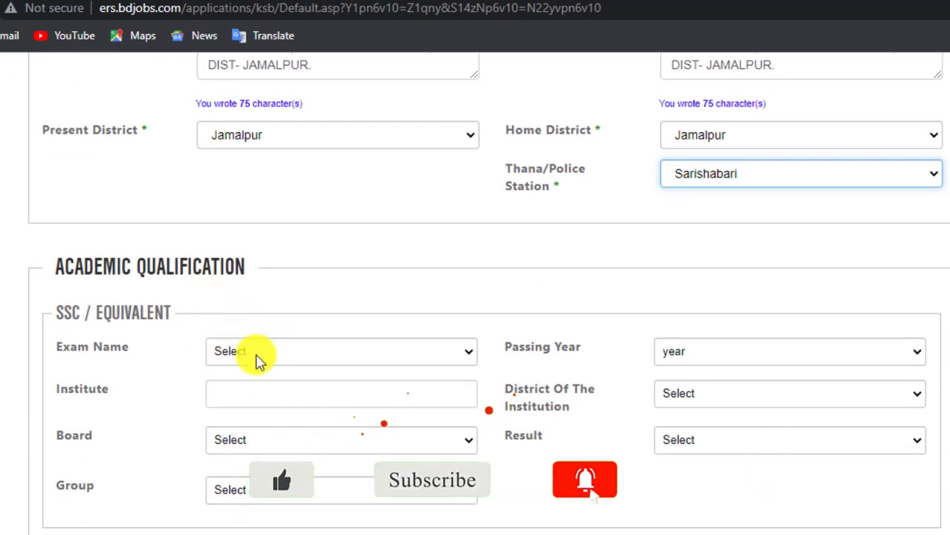
# - Choose exam SSC, passing year 2014, and enter the school name
pyautogui.click(293, 354)
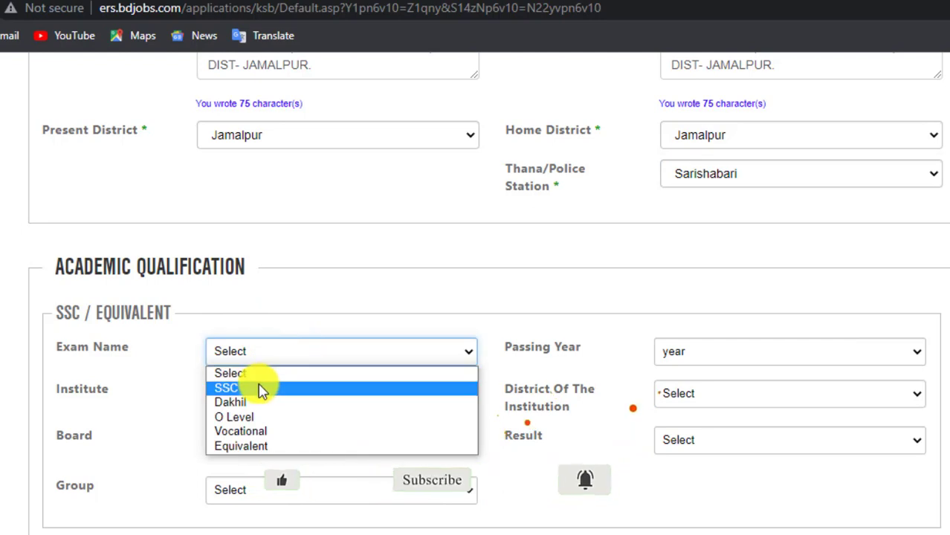
pyautogui.click(260, 388)
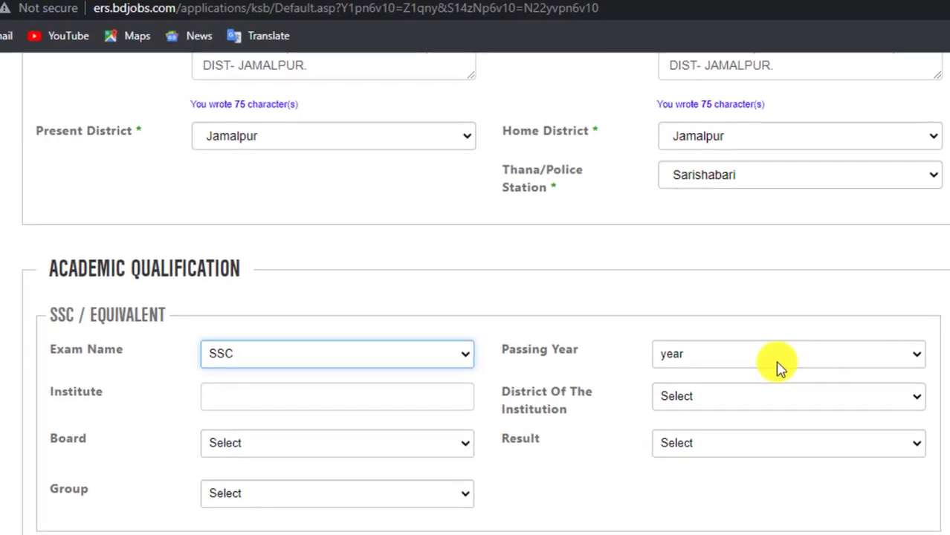
pyautogui.click(760, 355)
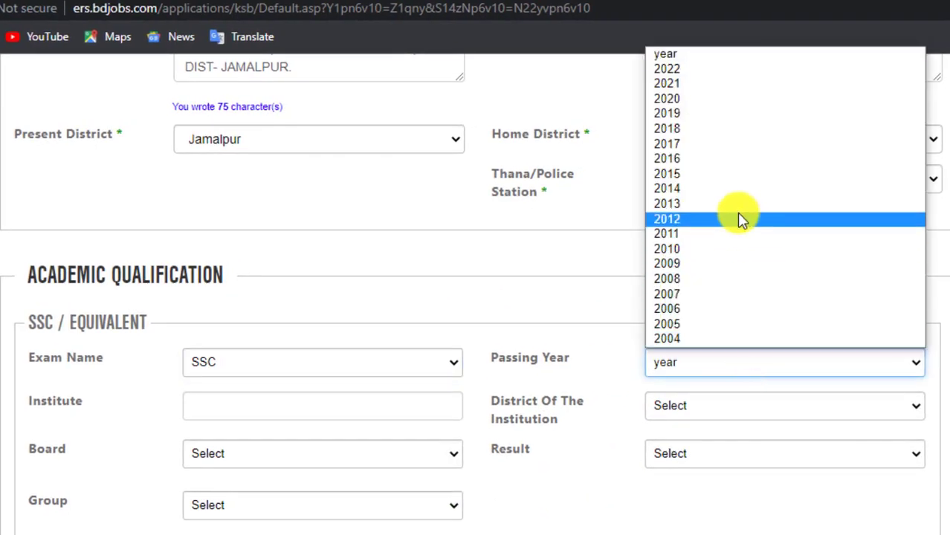
pyautogui.click(689, 191)
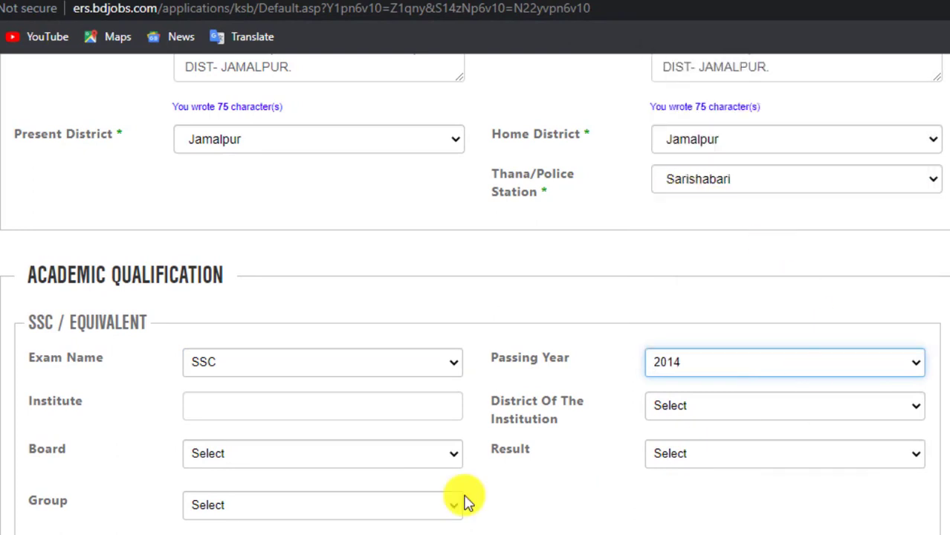
pyautogui.click(359, 416)
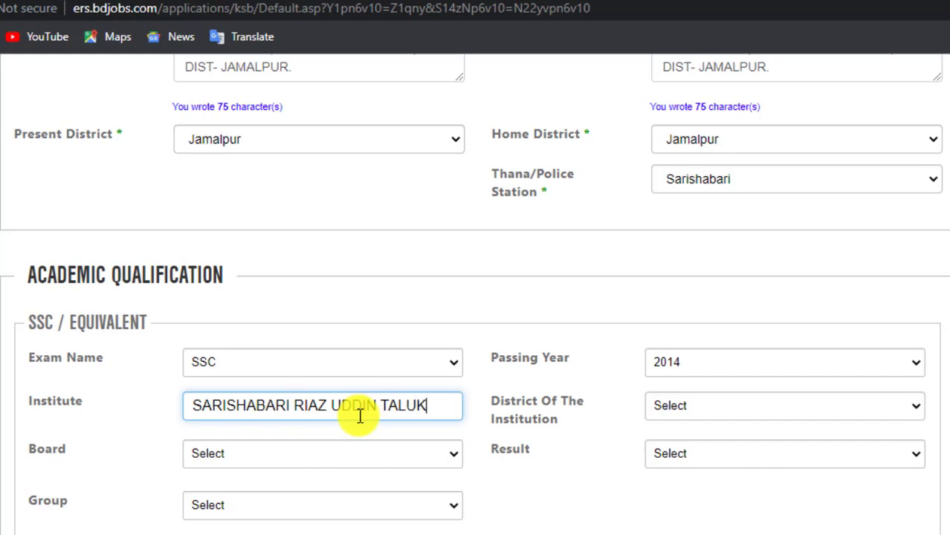
pyautogui.write('R HIGH')
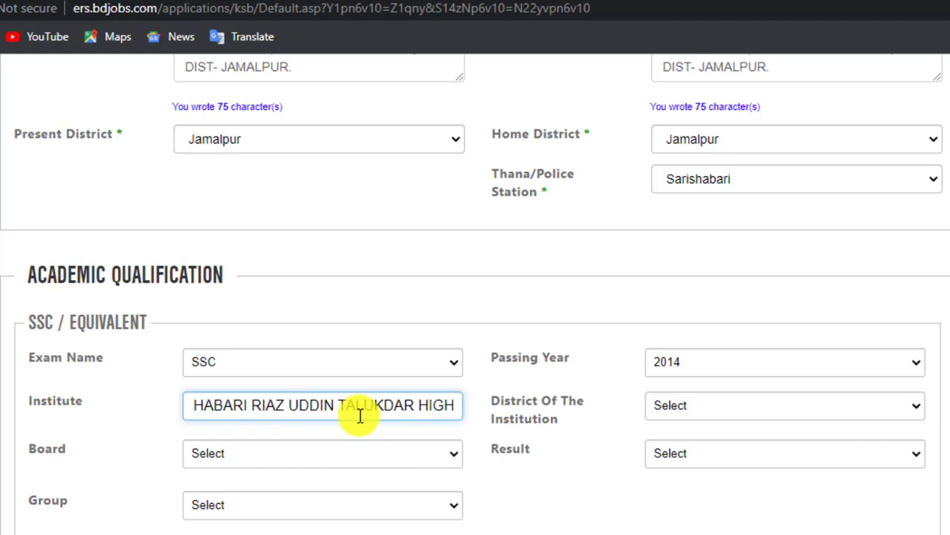
pyautogui.write(' SCHOOL')
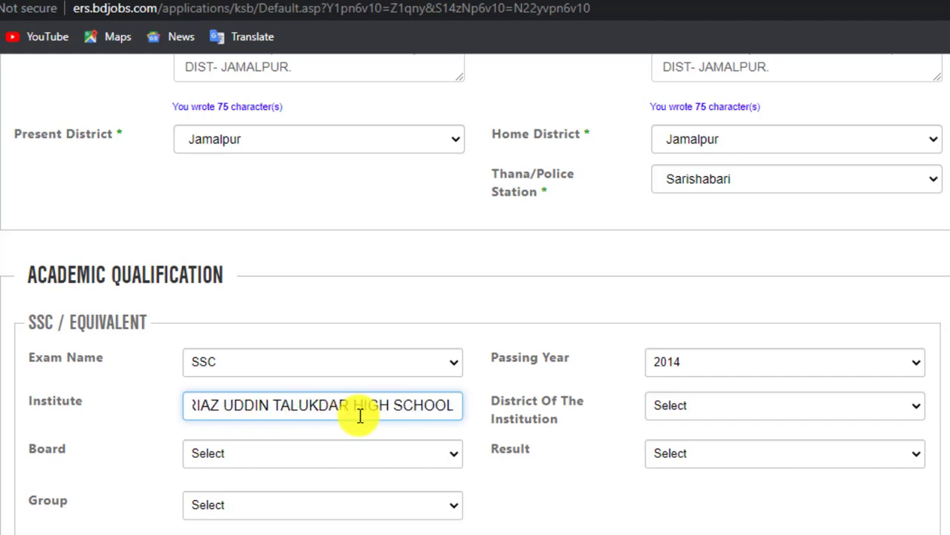
pyautogui.moveTo(435, 405); pyautogui.dragTo(117, 431)
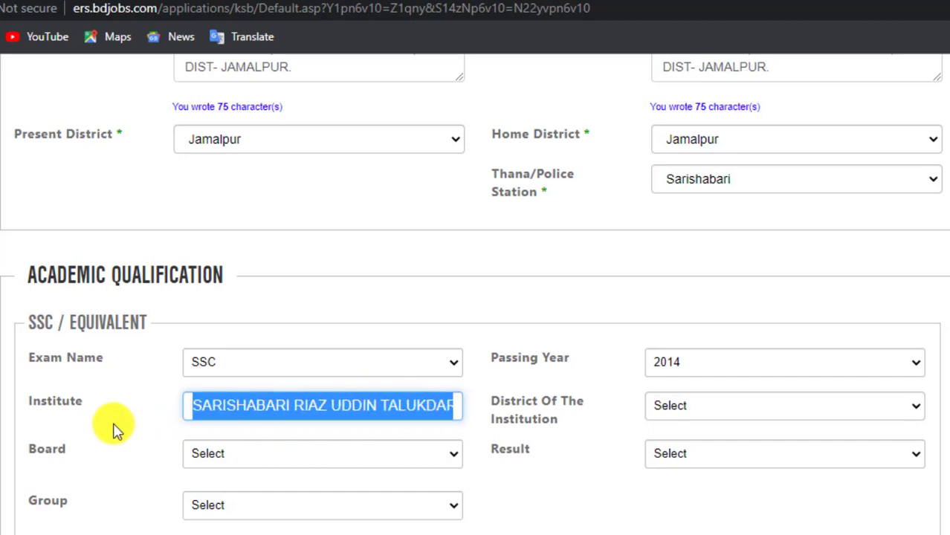
pyautogui.click(251, 402)
# - Set the SSC board to Dhaka and the group to Science
pyautogui.click(267, 454)
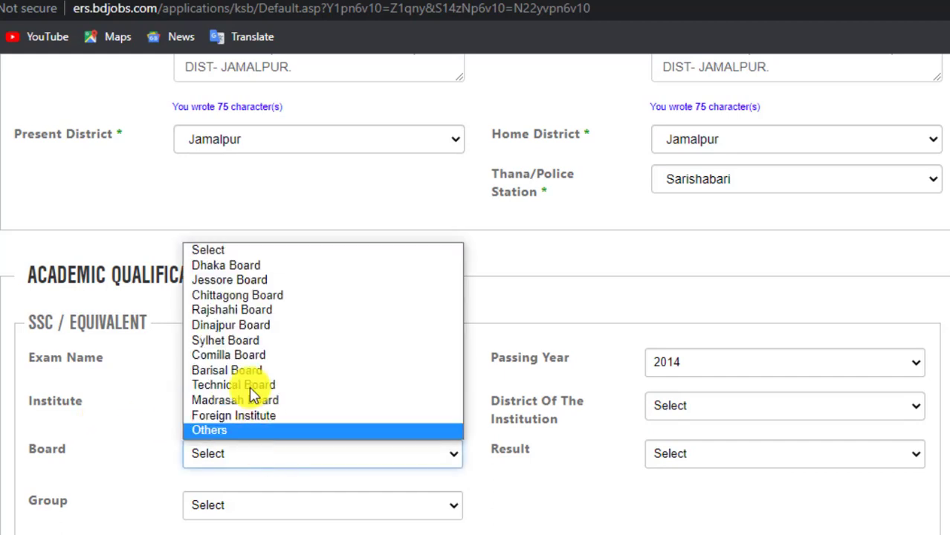
pyautogui.click(229, 267)
pyautogui.click(264, 508)
pyautogui.click(245, 530)
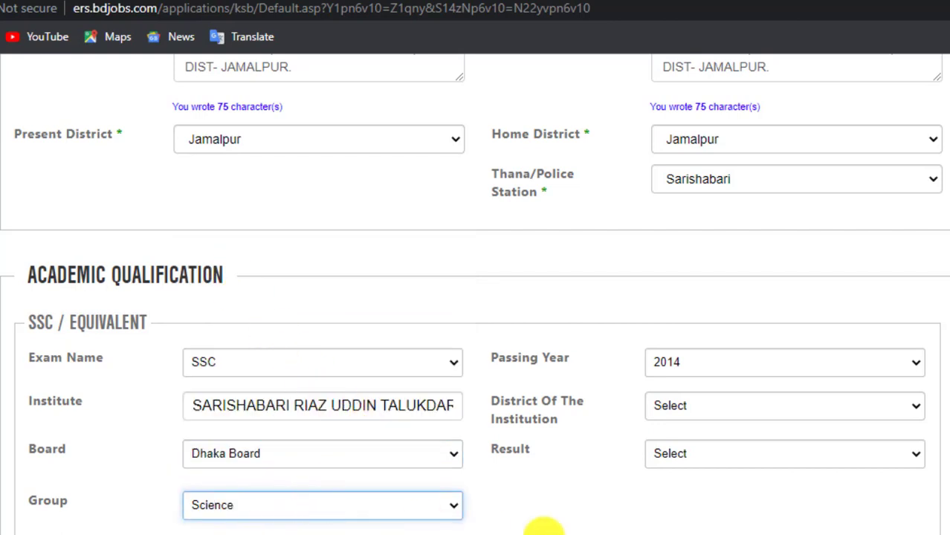
# - Set the SSC institution district to Jamalpur
pyautogui.click(704, 402)
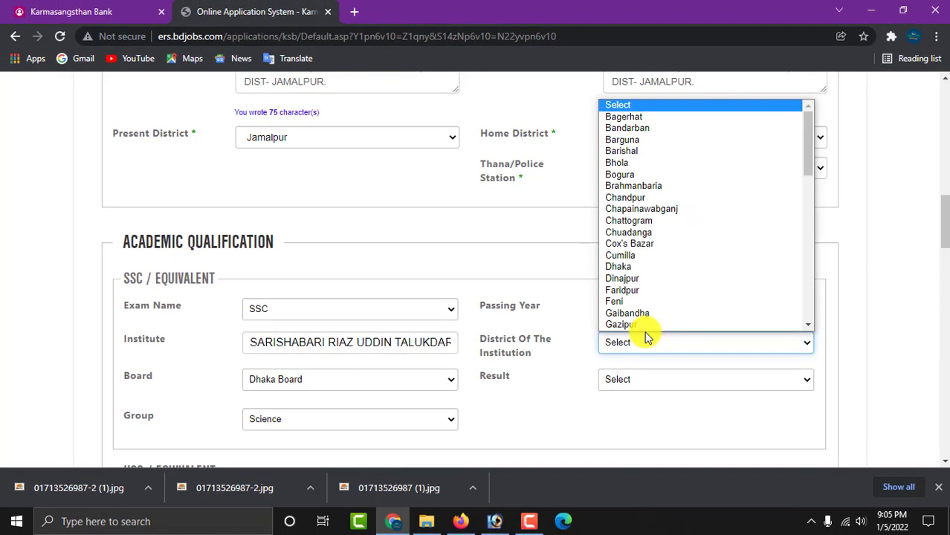
pyautogui.scroll(-1, 704, 386)
pyautogui.click(584, 349)
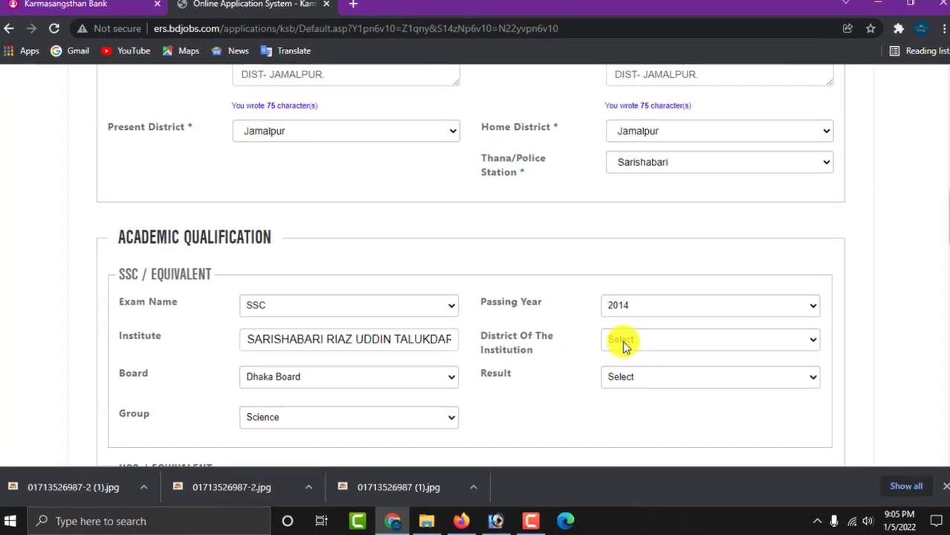
pyautogui.moveTo(553, 307); pyautogui.dragTo(494, 295)
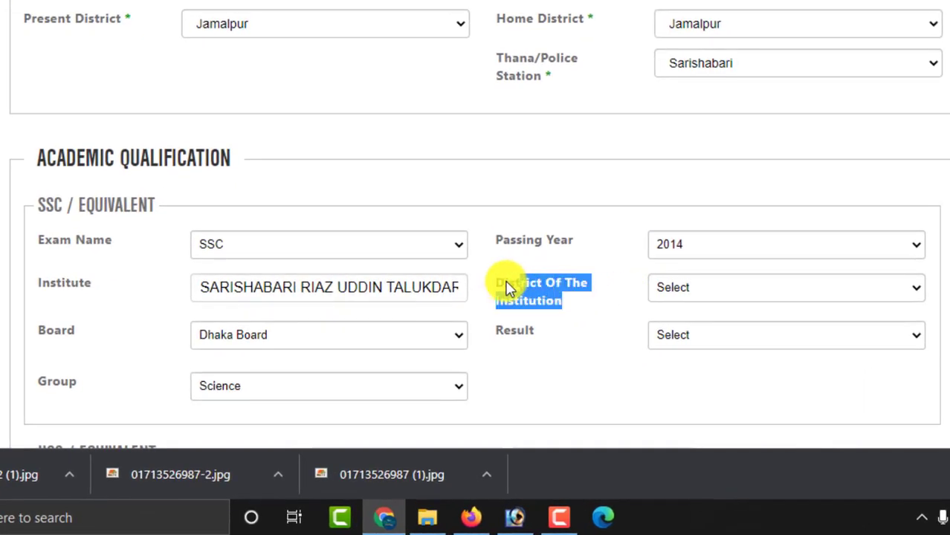
pyautogui.click(695, 292)
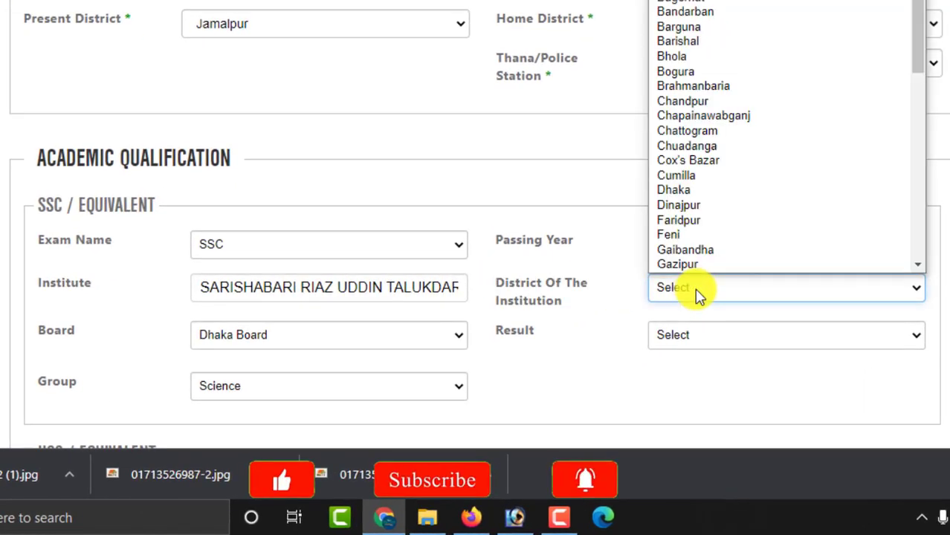
pyautogui.press('j')
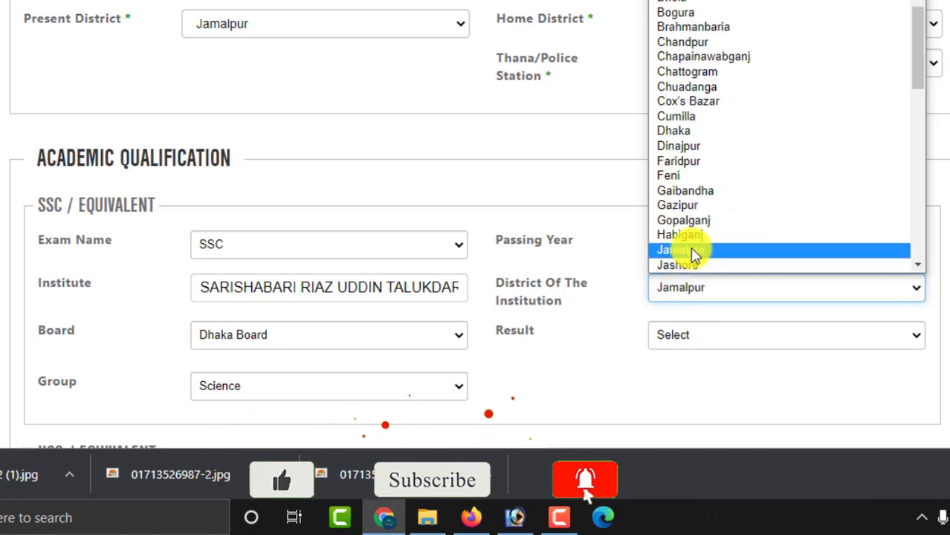
pyautogui.click(694, 252)
# - Record the SSC result as Grade with CGPA 4.50 on a scale of 5
pyautogui.click(712, 335)
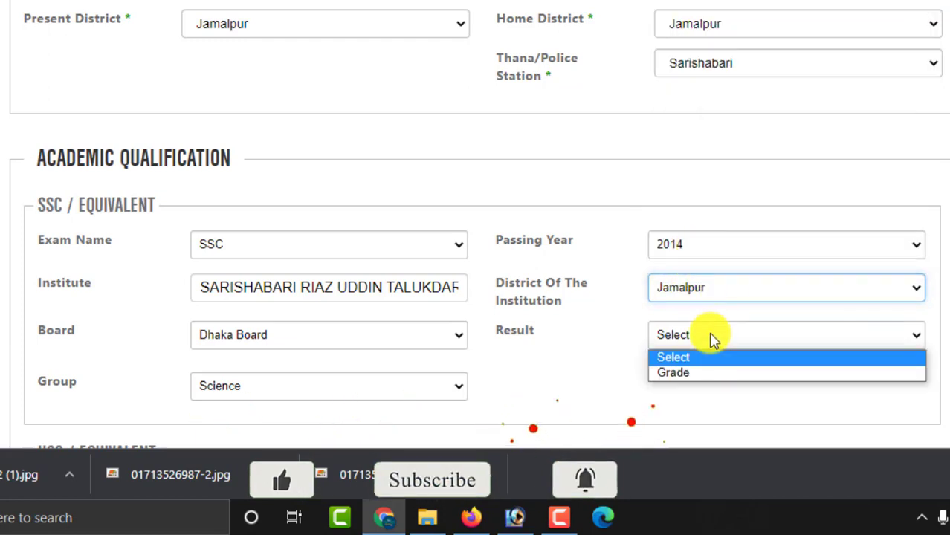
pyautogui.click(705, 373)
pyautogui.scroll(-3, 705, 379)
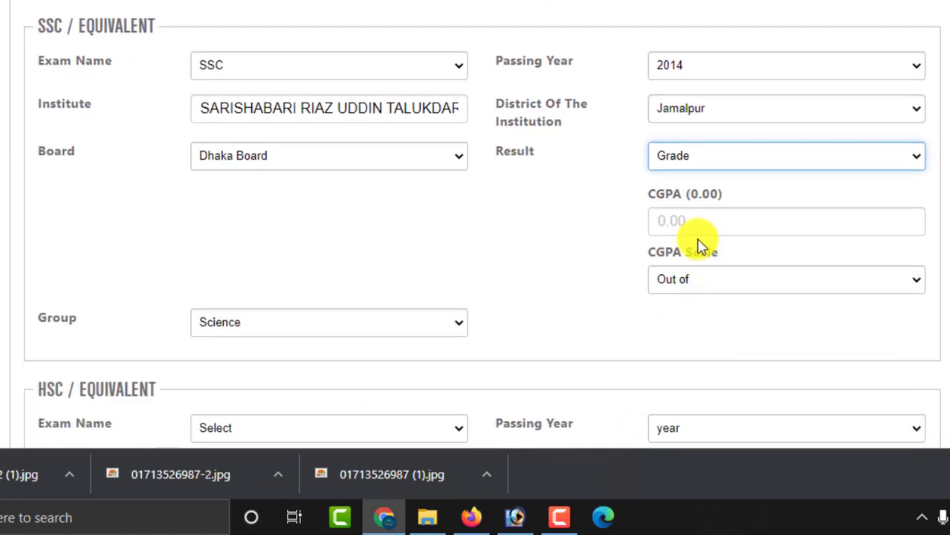
pyautogui.click(687, 220)
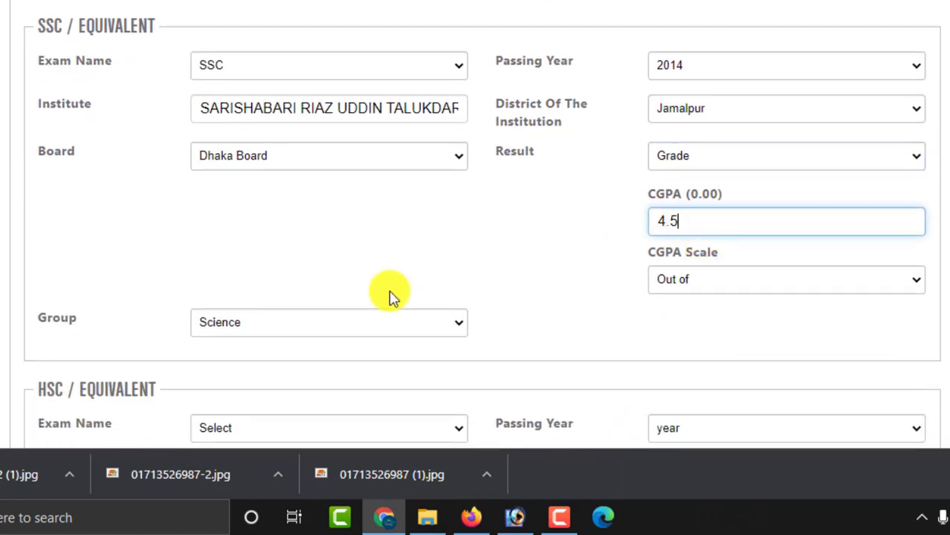
pyautogui.click(681, 289)
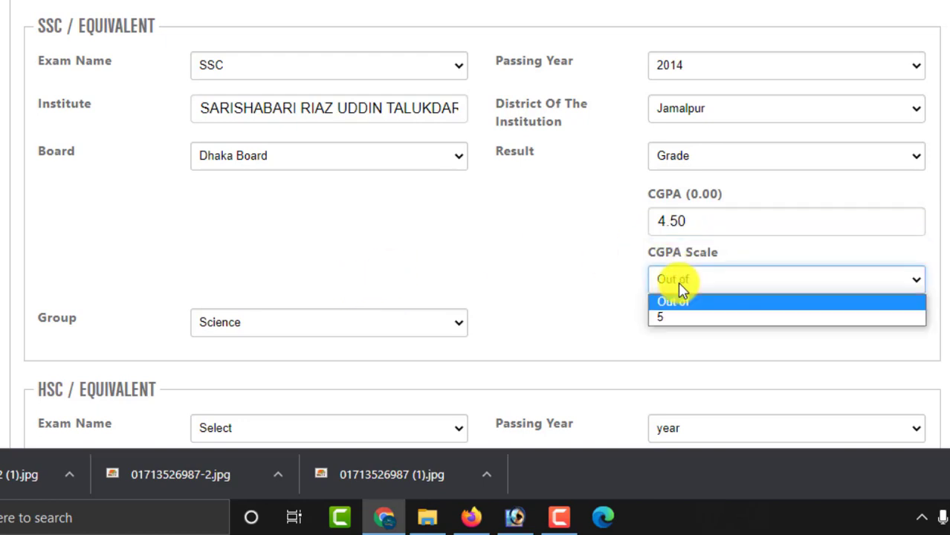
pyautogui.click(677, 318)
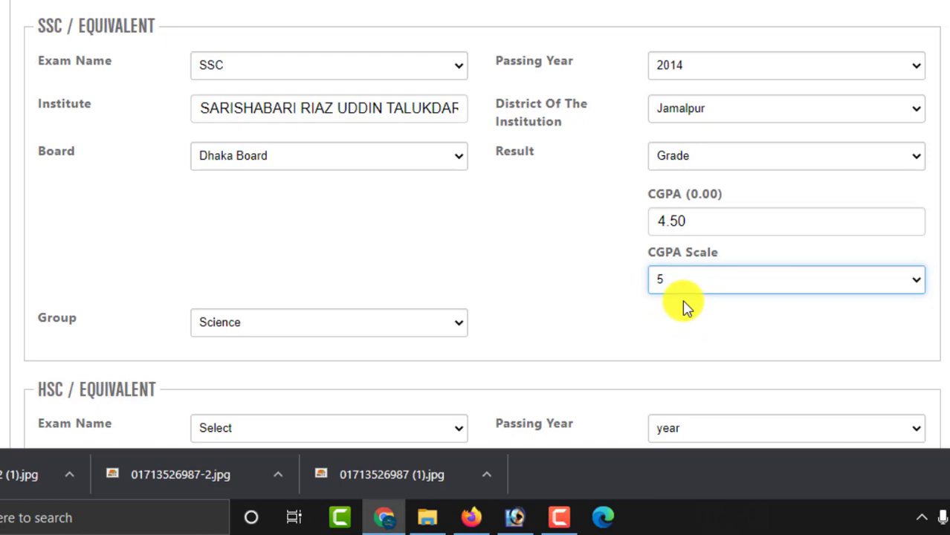
pyautogui.click(663, 313)
pyautogui.scroll(-4, 664, 314)
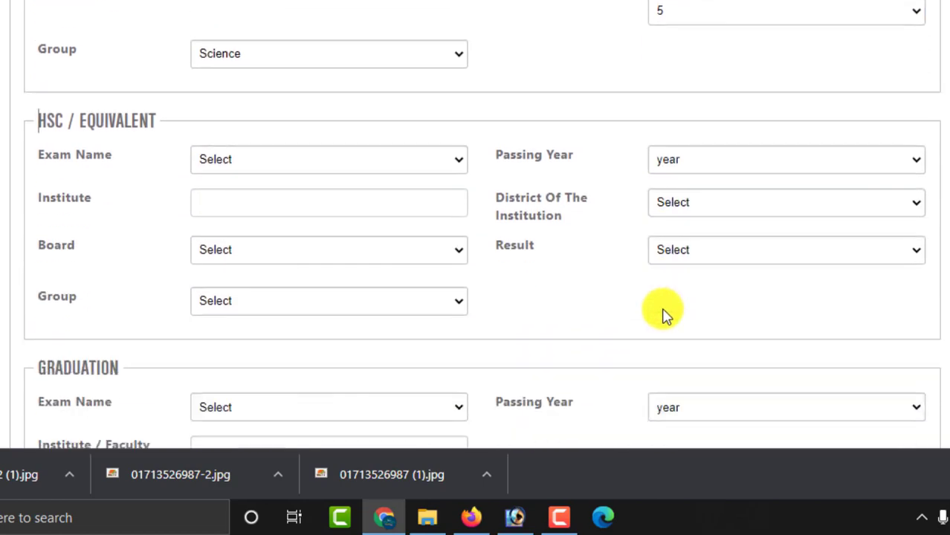
# - Choose HSC, passing year 2017, enter SARISHABARI COLLEGE and select Dhaka Board
pyautogui.click(270, 164)
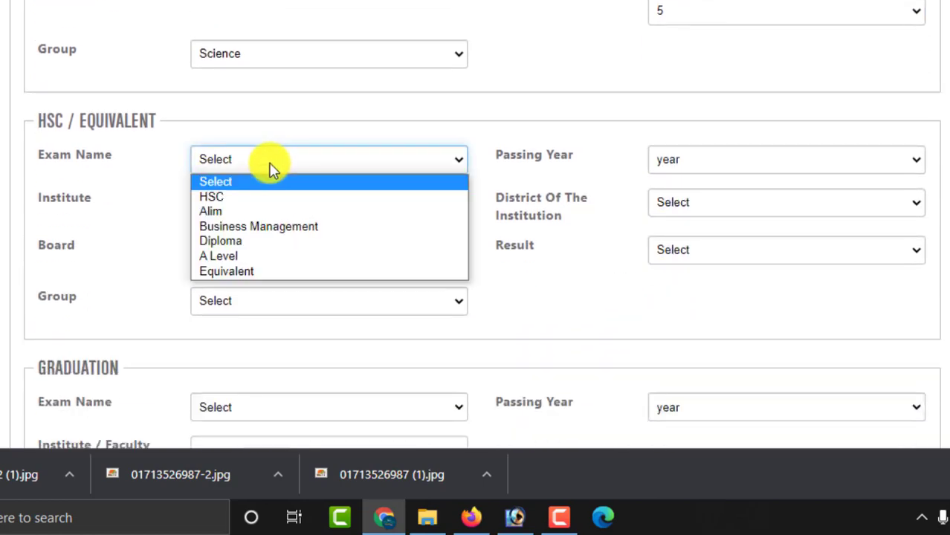
pyautogui.click(223, 197)
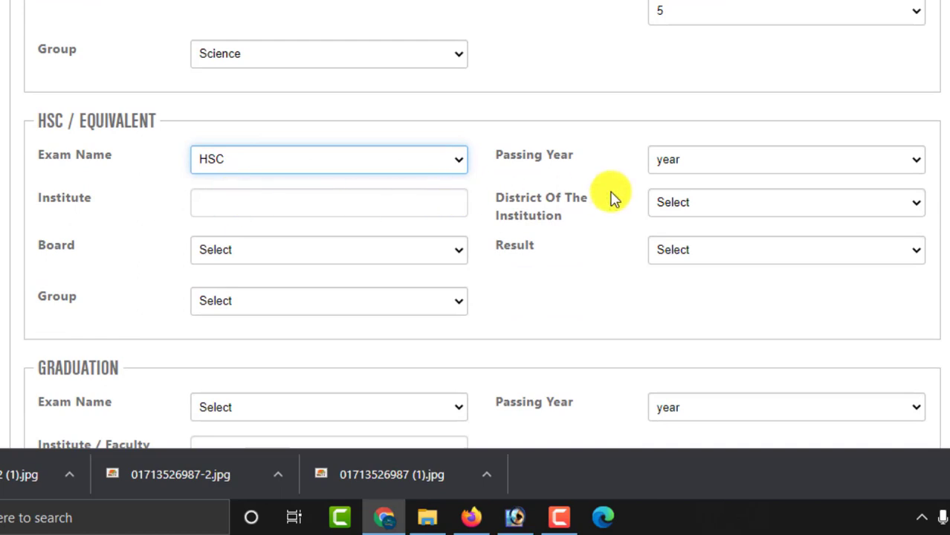
pyautogui.click(706, 162)
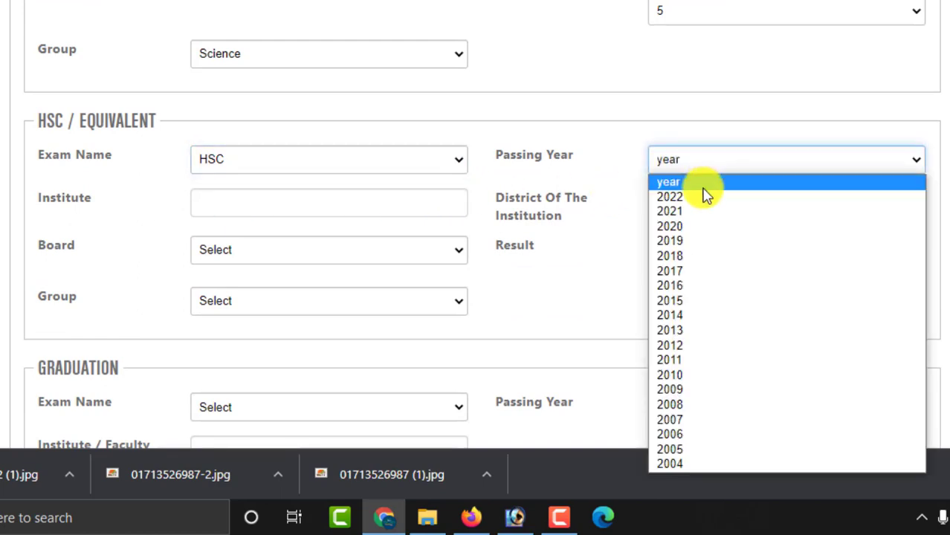
pyautogui.click(695, 275)
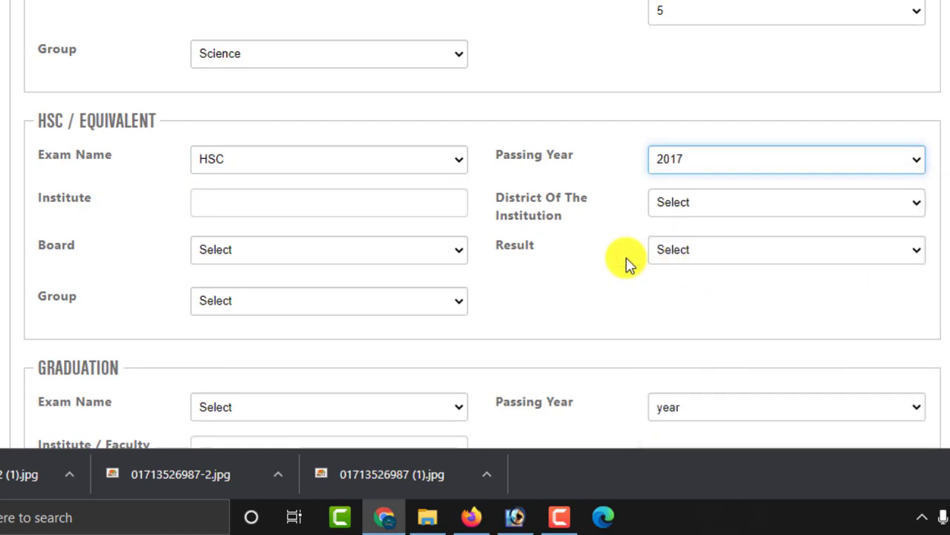
pyautogui.click(257, 206)
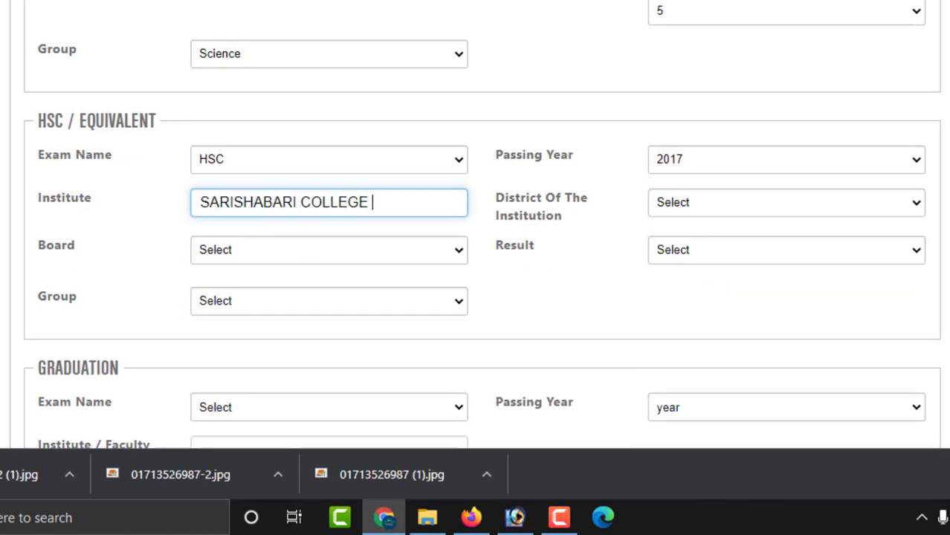
pyautogui.click(342, 254)
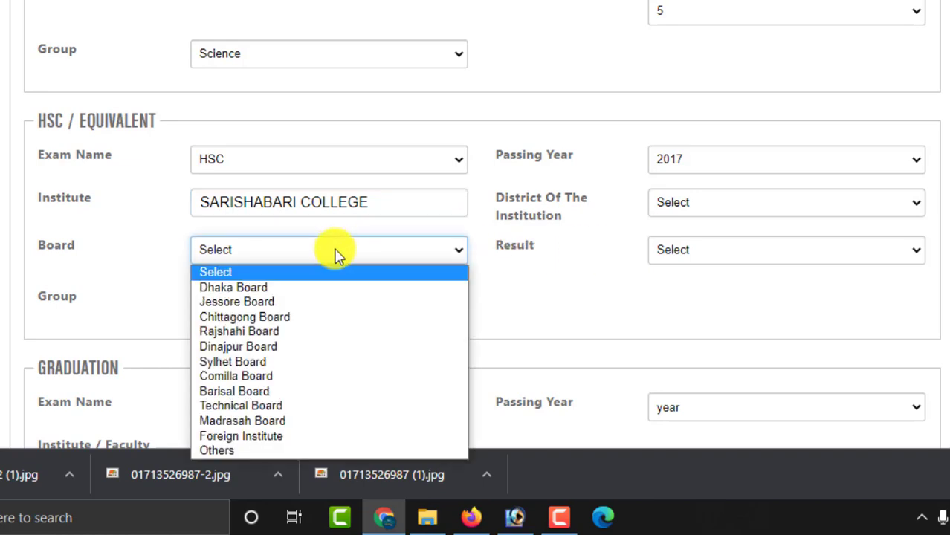
pyautogui.click(241, 284)
# - Set group Science, district Jamalpur, and result Grade with CGPA 4.66 out of 5
pyautogui.click(246, 302)
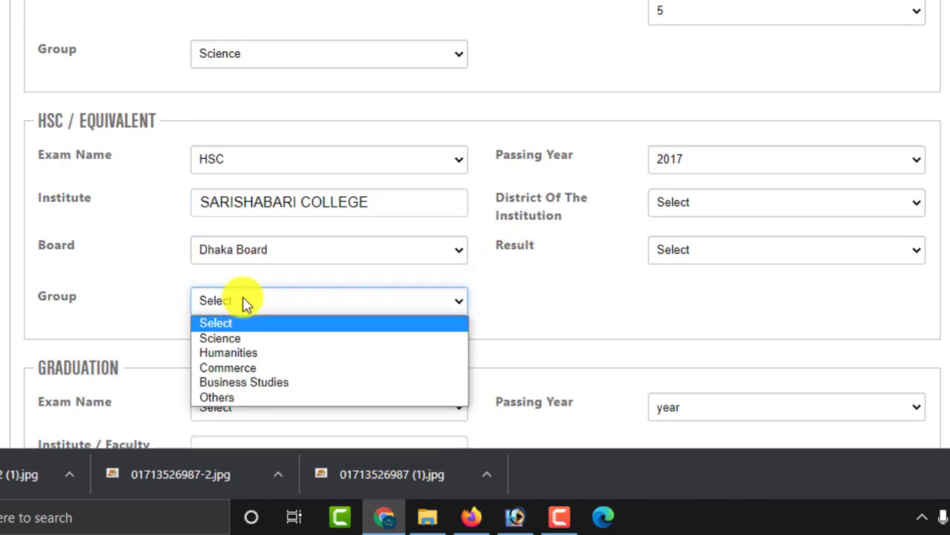
pyautogui.click(236, 338)
pyautogui.click(697, 203)
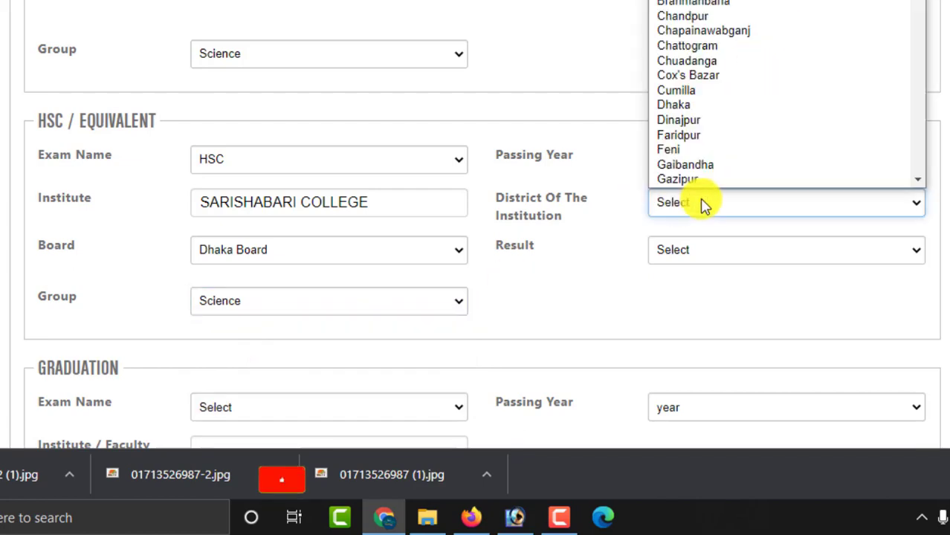
pyautogui.press('j')
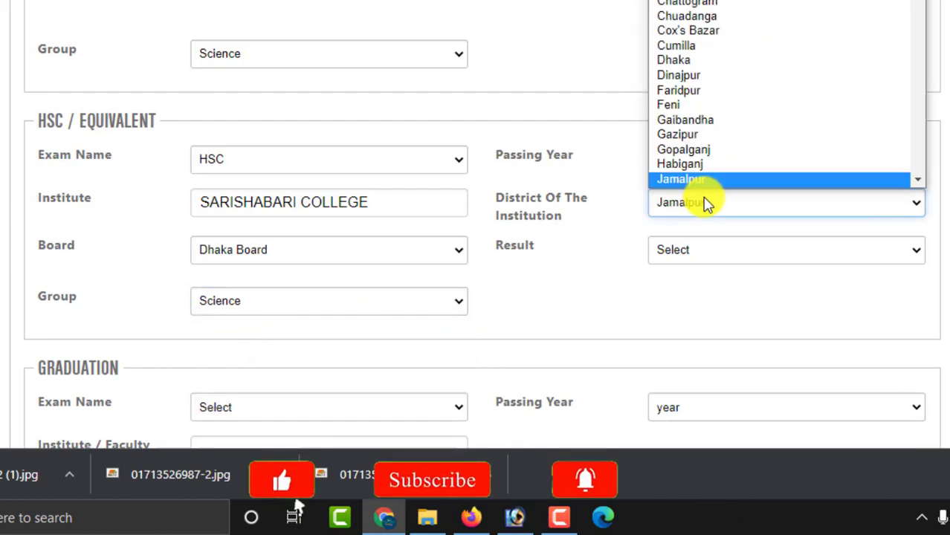
pyautogui.click(706, 204)
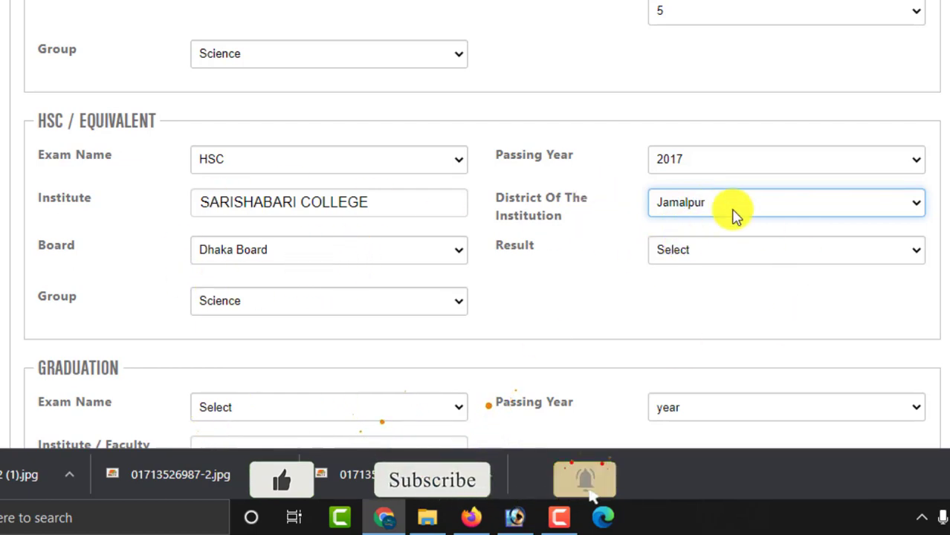
pyautogui.click(717, 252)
pyautogui.click(706, 288)
pyautogui.click(711, 314)
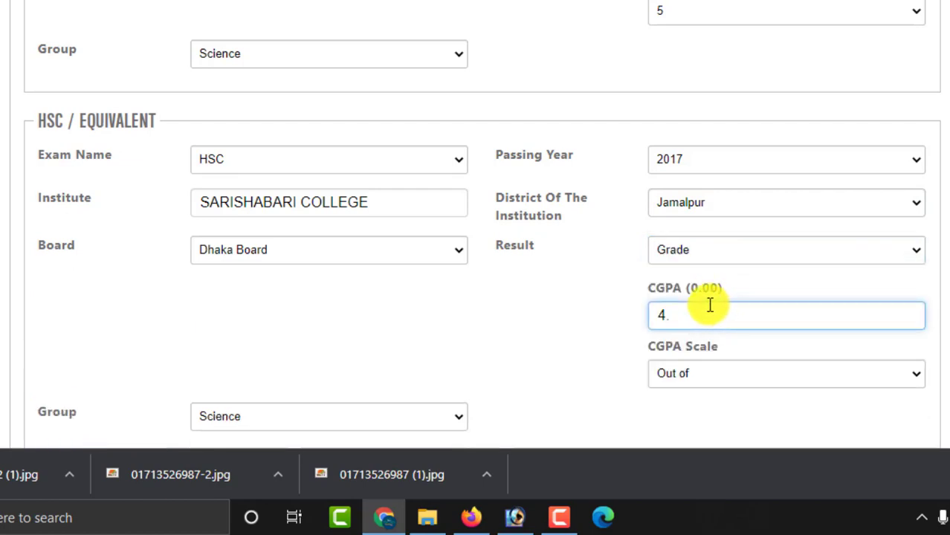
pyautogui.click(684, 374)
pyautogui.click(677, 426)
pyautogui.scroll(-1, 547, 331)
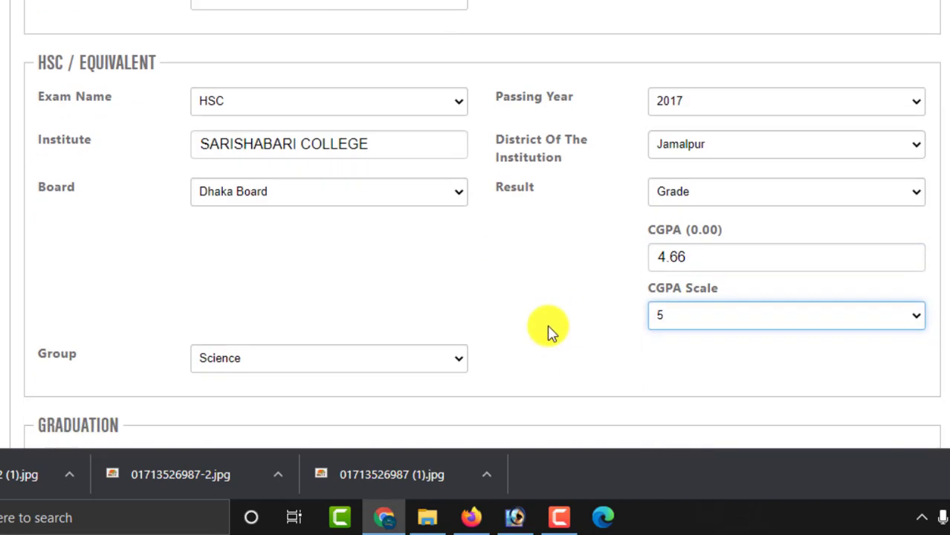
pyautogui.click(543, 205)
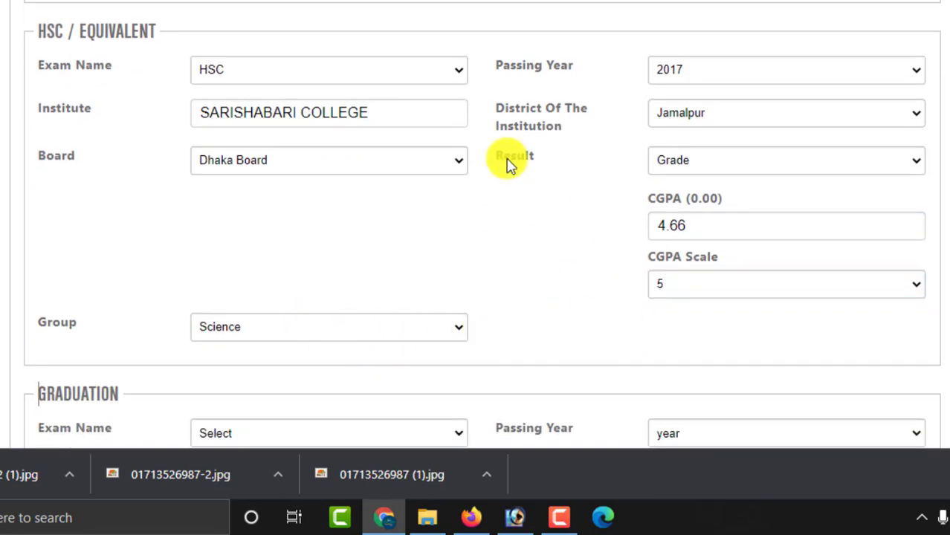
# - Look through the Graduation degree options and close the list without choosing one
pyautogui.scroll(-3, 545, 180)
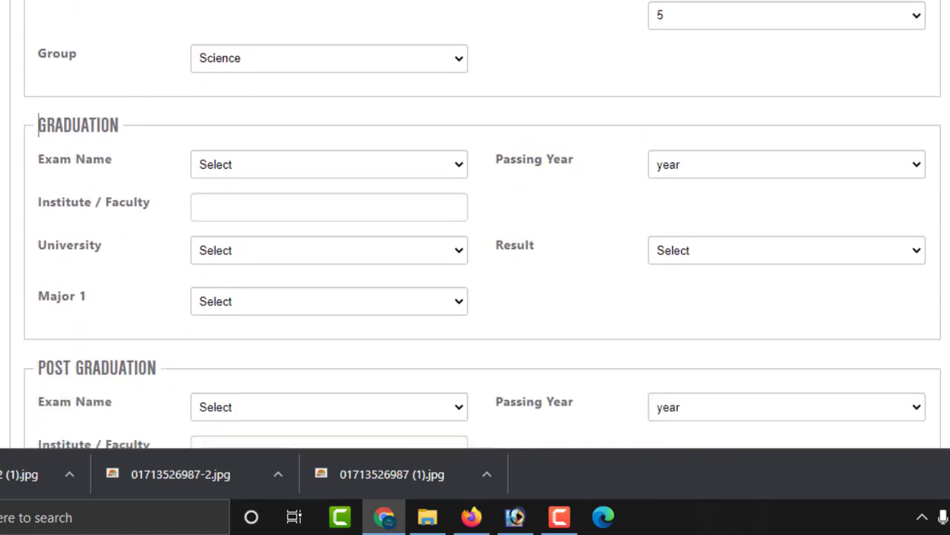
pyautogui.click(373, 166)
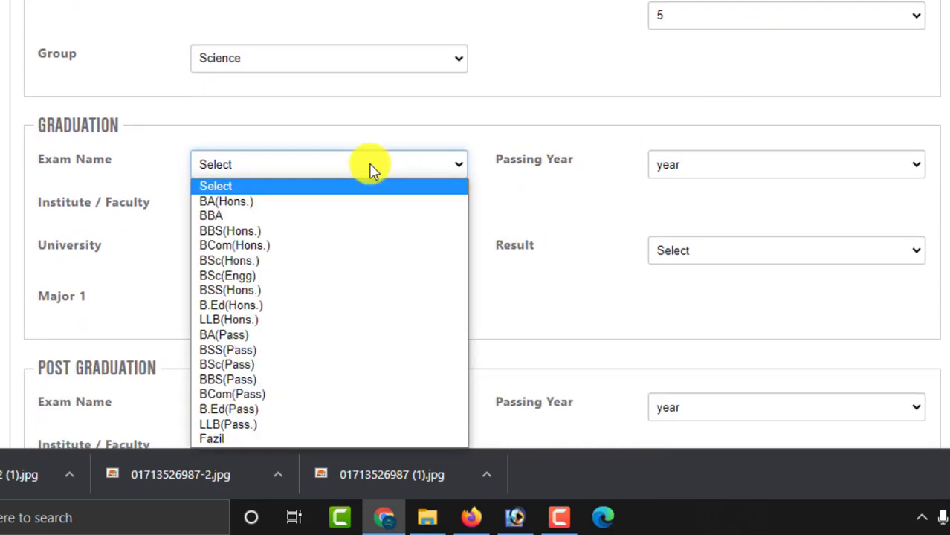
pyautogui.click(372, 167)
pyautogui.click(245, 167)
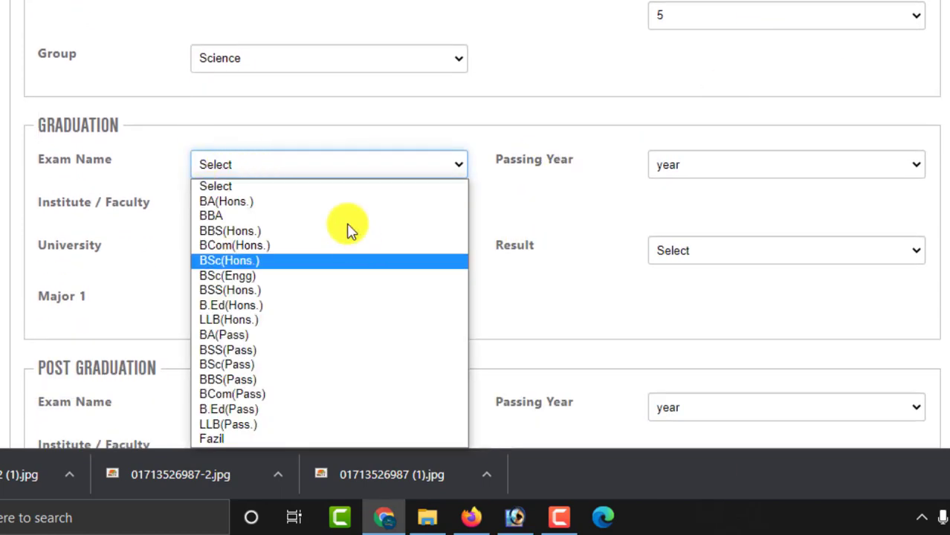
pyautogui.click(628, 297)
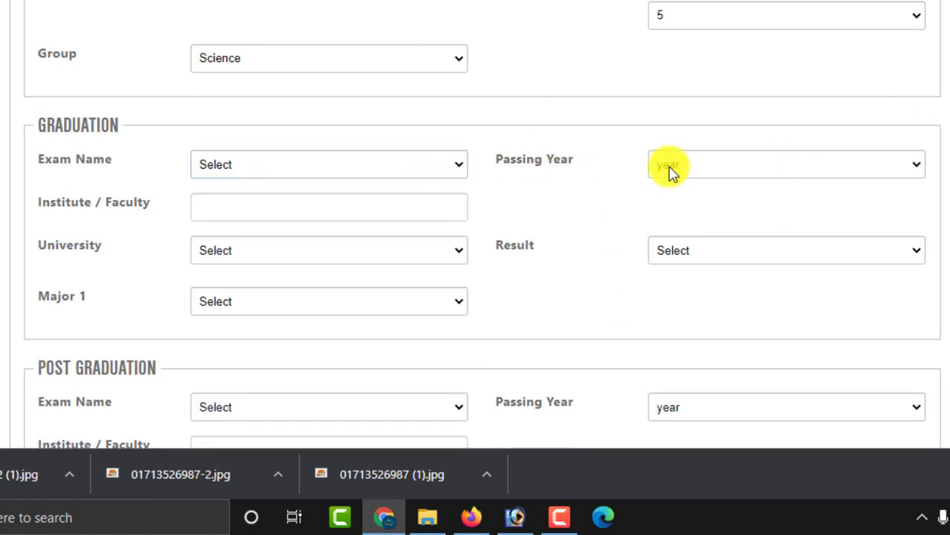
# - Move down to Other Information and place the cursor in the Experience field
pyautogui.scroll(3, 229, 121)
pyautogui.scroll(-3, 741, 190)
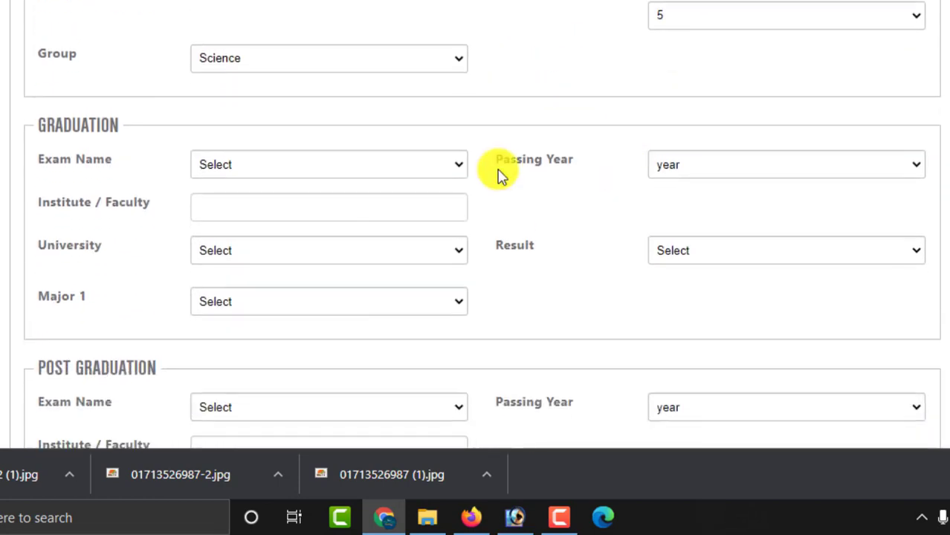
pyautogui.click(592, 241)
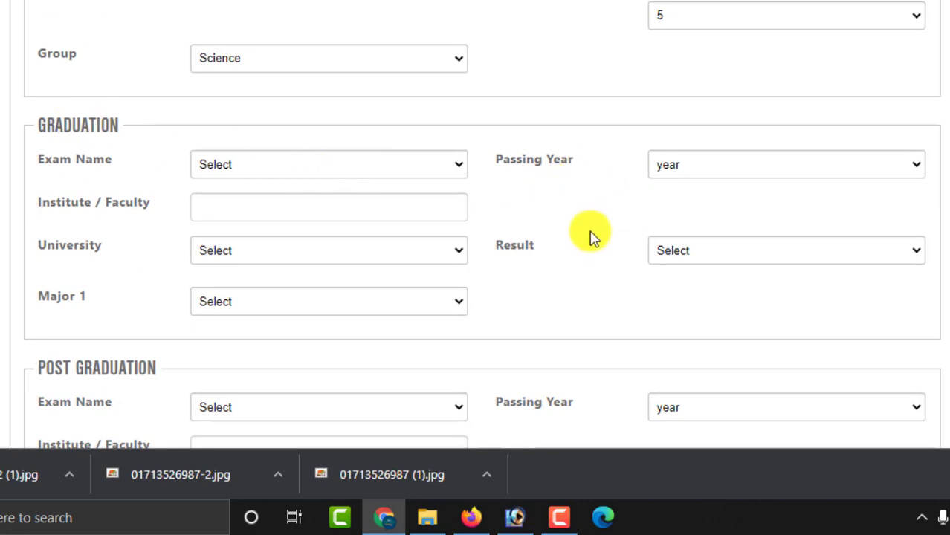
pyautogui.scroll(-5, 592, 236)
pyautogui.scroll(1, 591, 235)
pyautogui.scroll(-2, 594, 230)
pyautogui.click(381, 196)
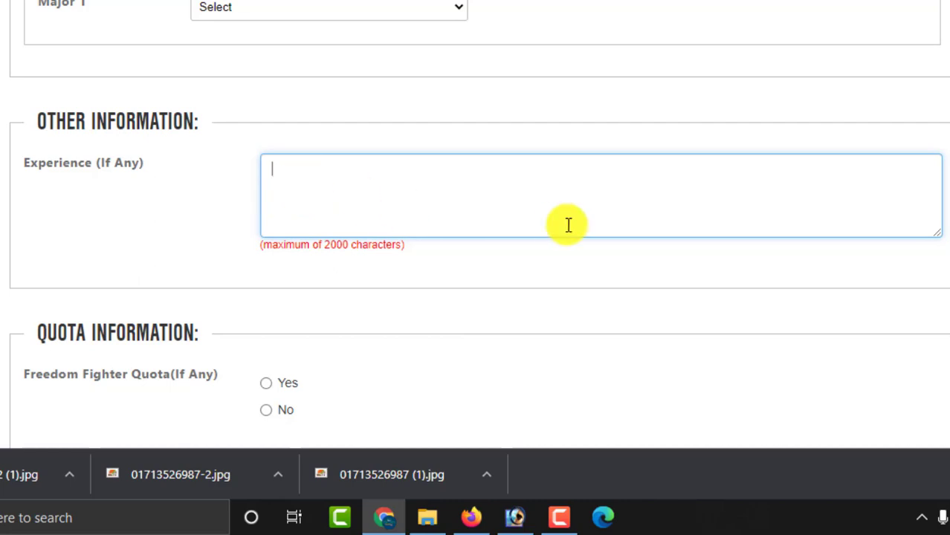
# - Write the 6-month computer training note (MS Word, PowerPoint, Excel, Photoshop, Internet) and review it
pyautogui.write('6 MONTH COMPUTER TRAINING')
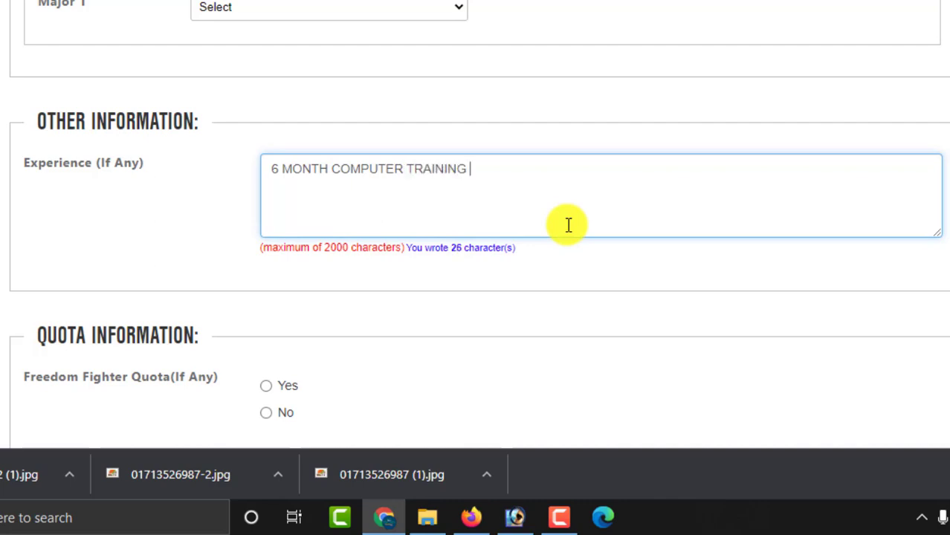
pyautogui.write('COM')
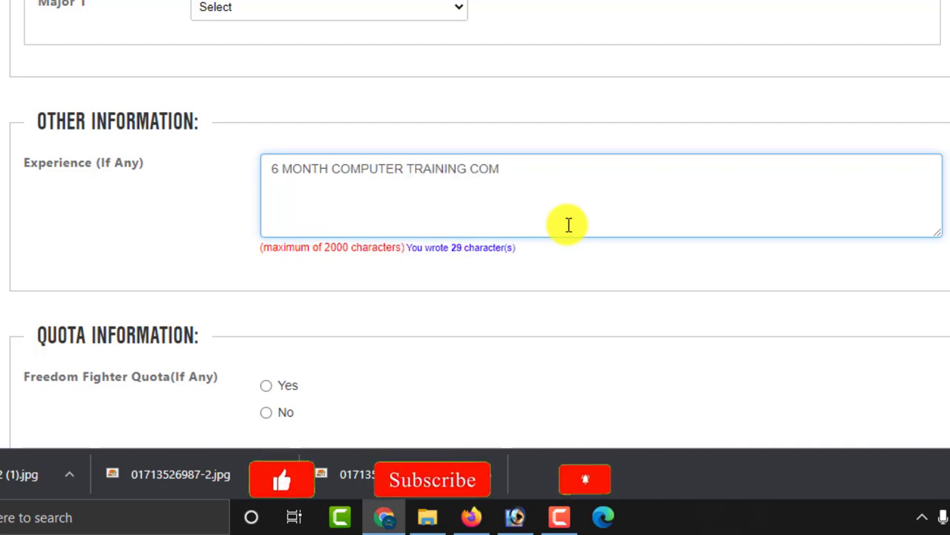
pyautogui.write('PLETE ')
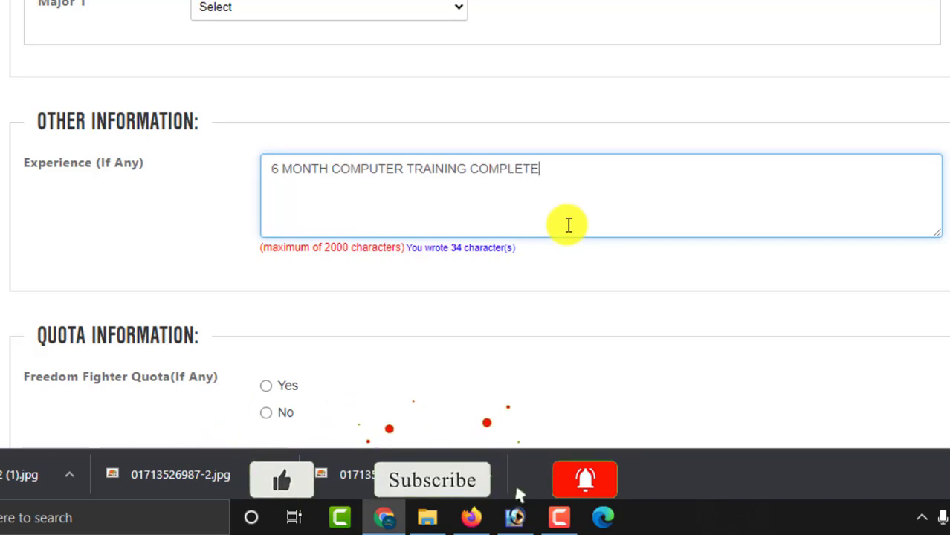
pyautogui.write('.')
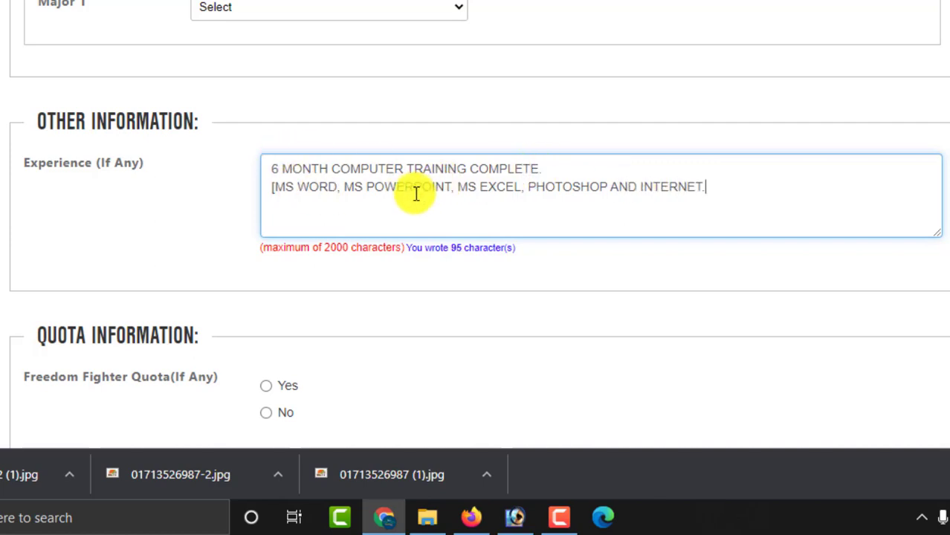
pyautogui.moveTo(733, 193); pyautogui.dragTo(275, 174)
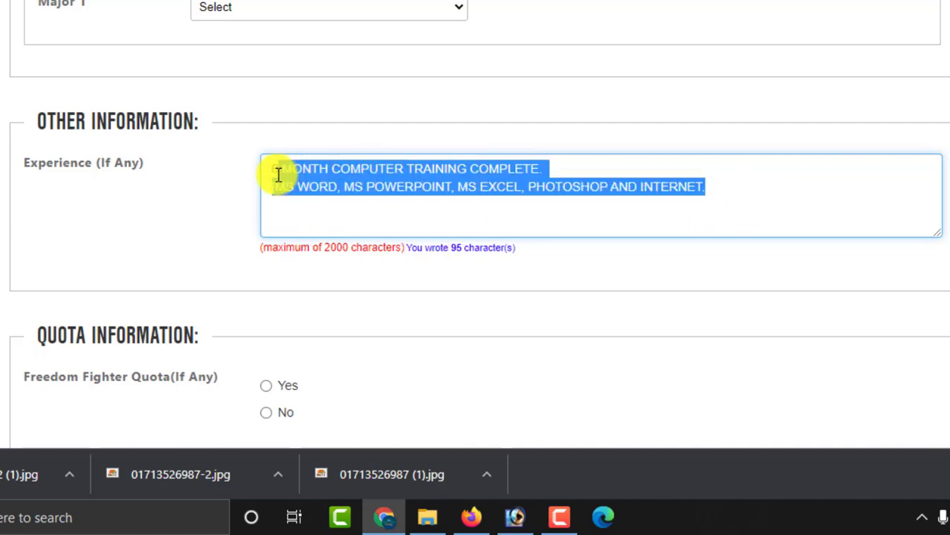
pyautogui.click(396, 186)
pyautogui.scroll(-2, 653, 194)
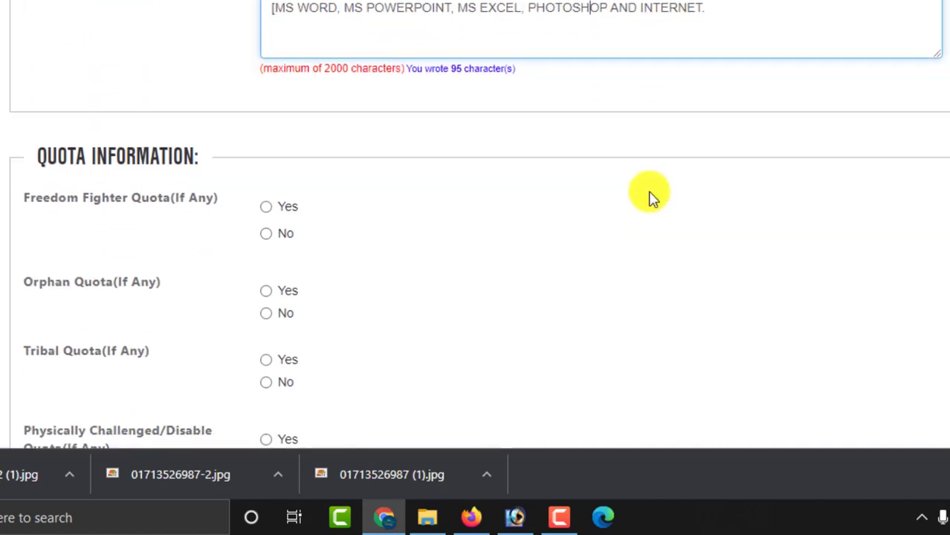
# - Answer No to the Freedom Fighter, Orphan, Physically Challenged, Tribal and Ansar-VDP quota questions
pyautogui.click(266, 233)
pyautogui.scroll(-2, 301, 220)
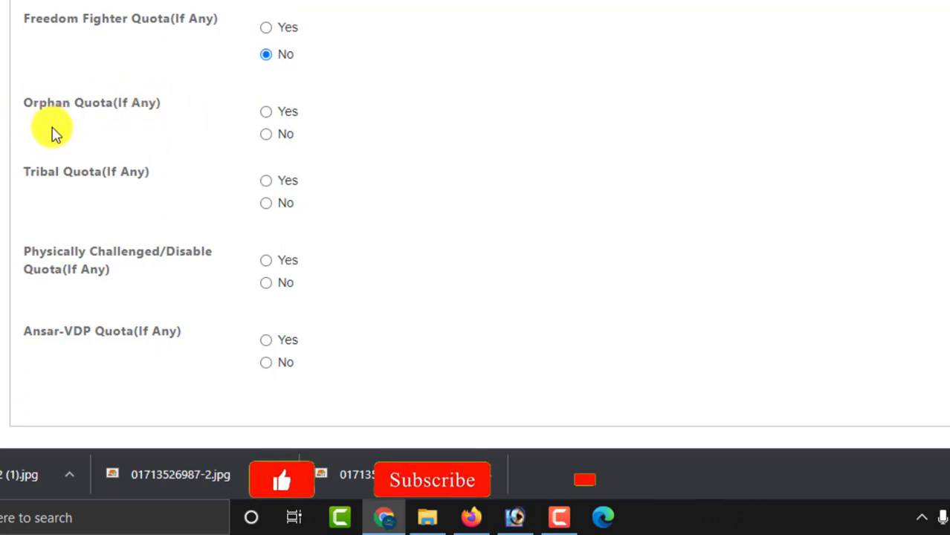
pyautogui.click(268, 136)
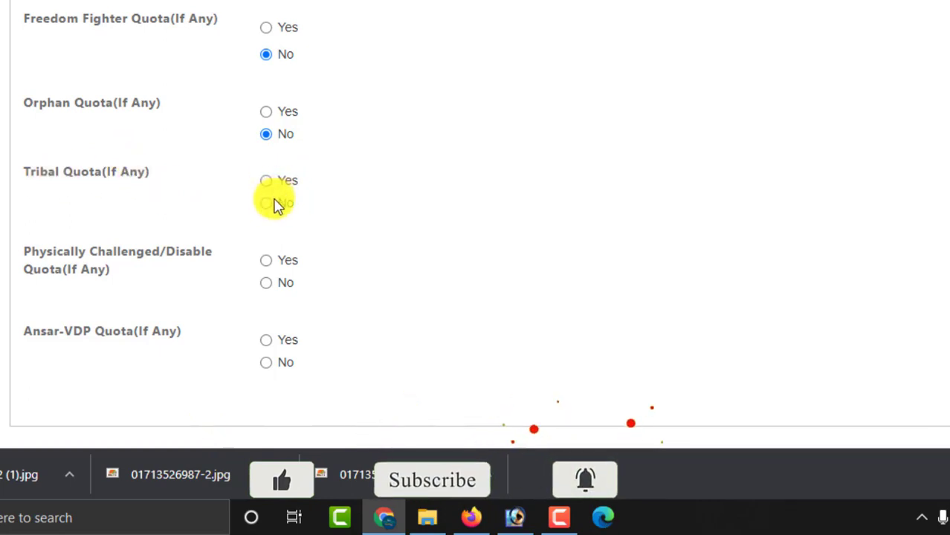
pyautogui.scroll(-2, 223, 197)
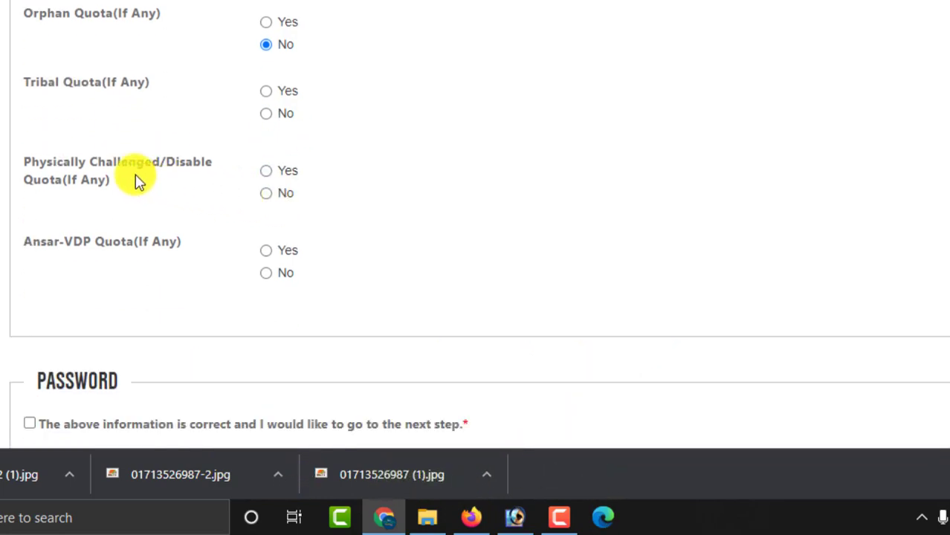
pyautogui.click(266, 194)
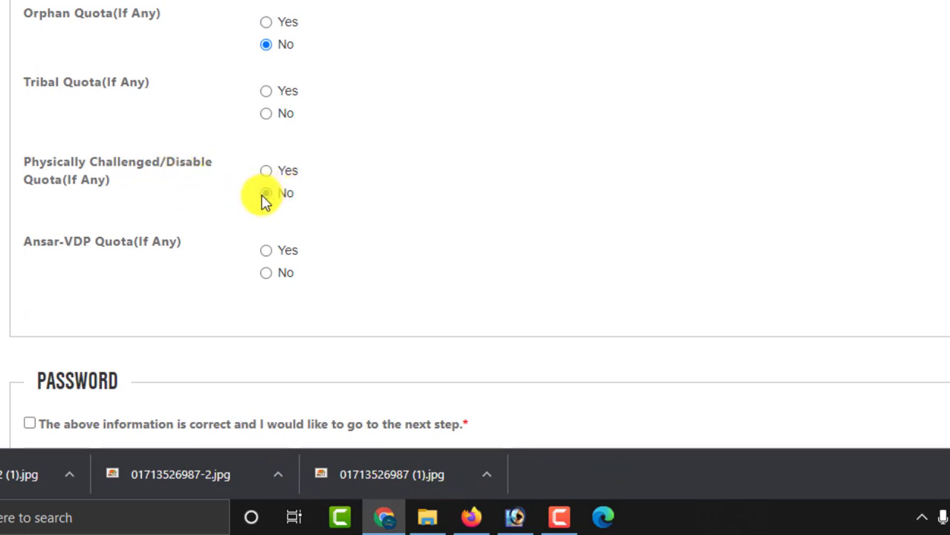
pyautogui.click(266, 114)
pyautogui.scroll(-1, 370, 157)
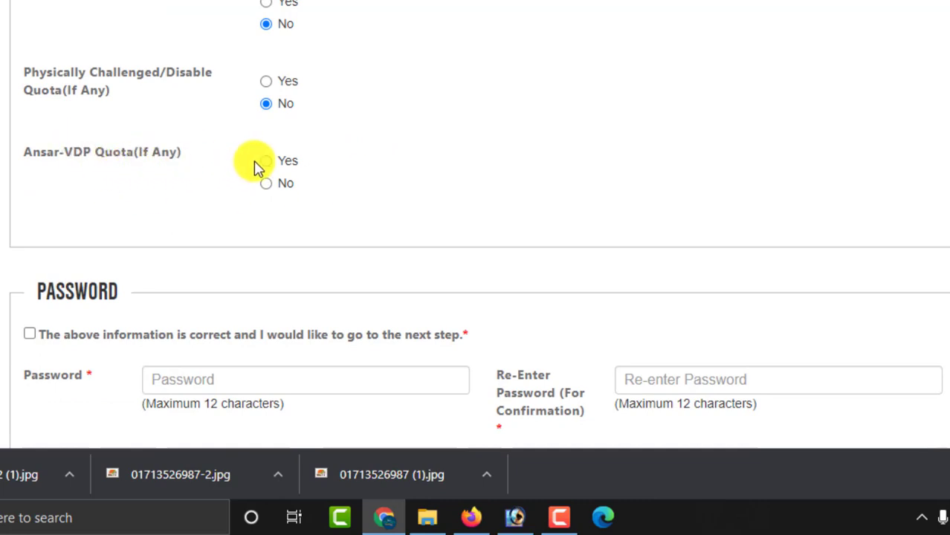
pyautogui.click(272, 186)
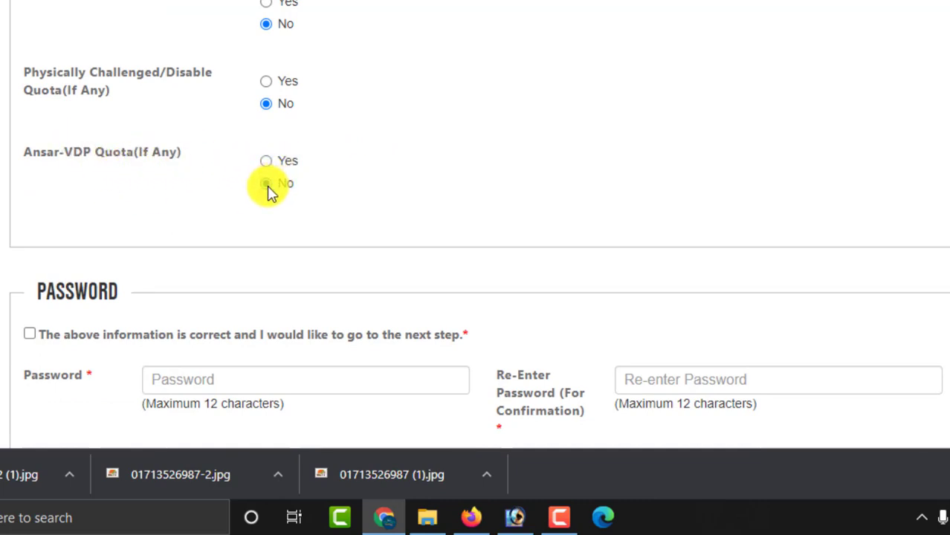
pyautogui.scroll(1, 461, 190)
pyautogui.scroll(-3, 468, 182)
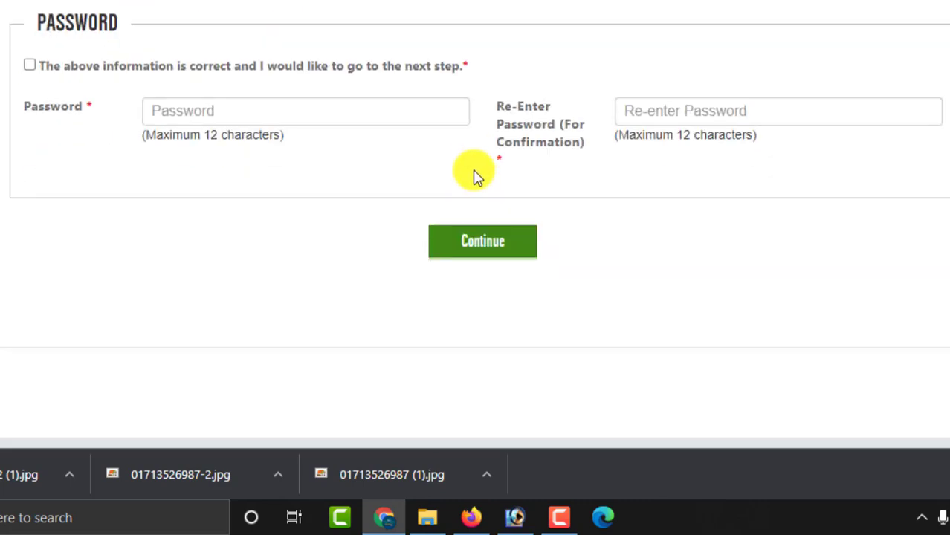
pyautogui.scroll(2, 471, 177)
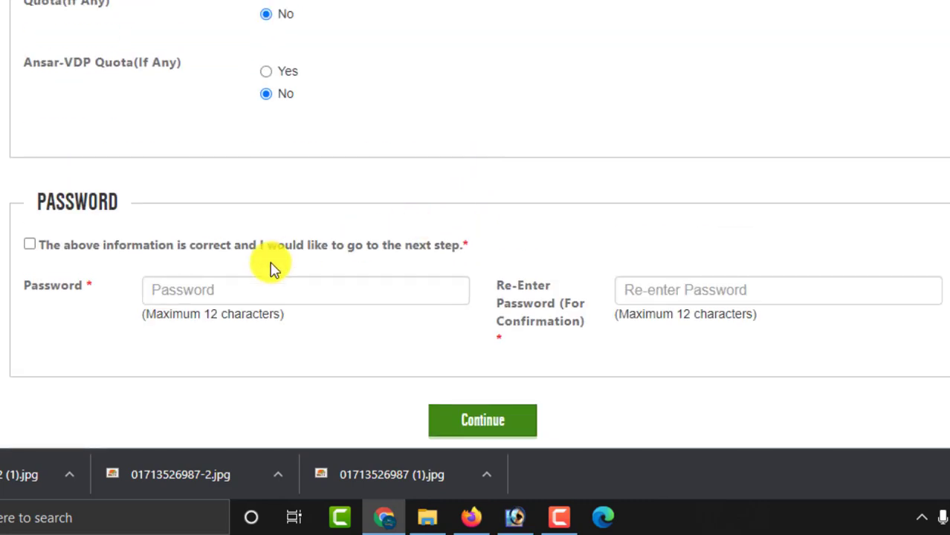
# - Tick the information-correct declaration and enter the 8-character password in both password fields
pyautogui.click(315, 290)
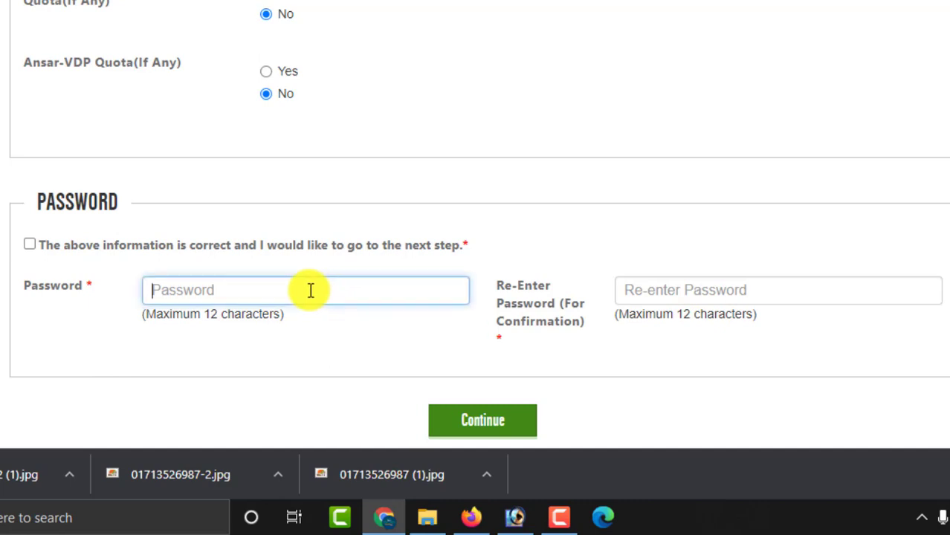
pyautogui.click(31, 245)
pyautogui.click(169, 295)
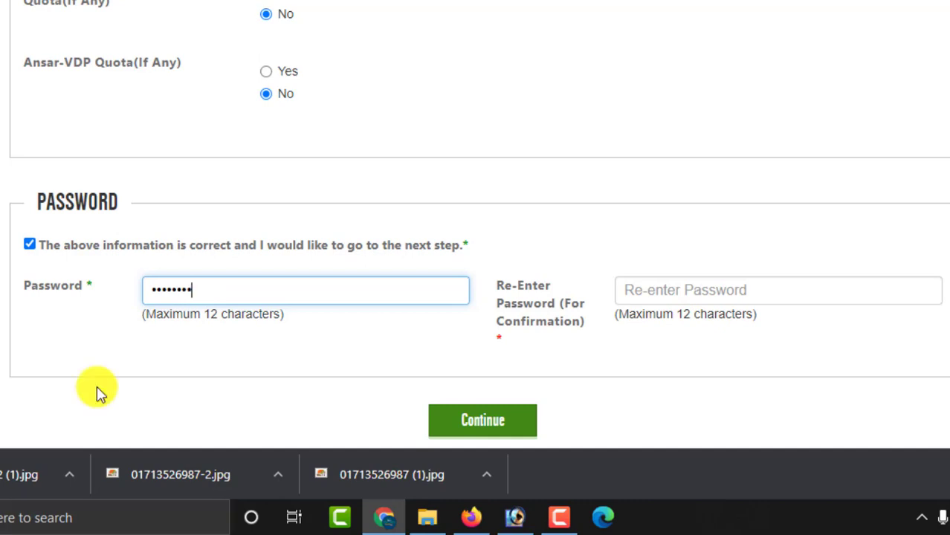
pyautogui.click(703, 295)
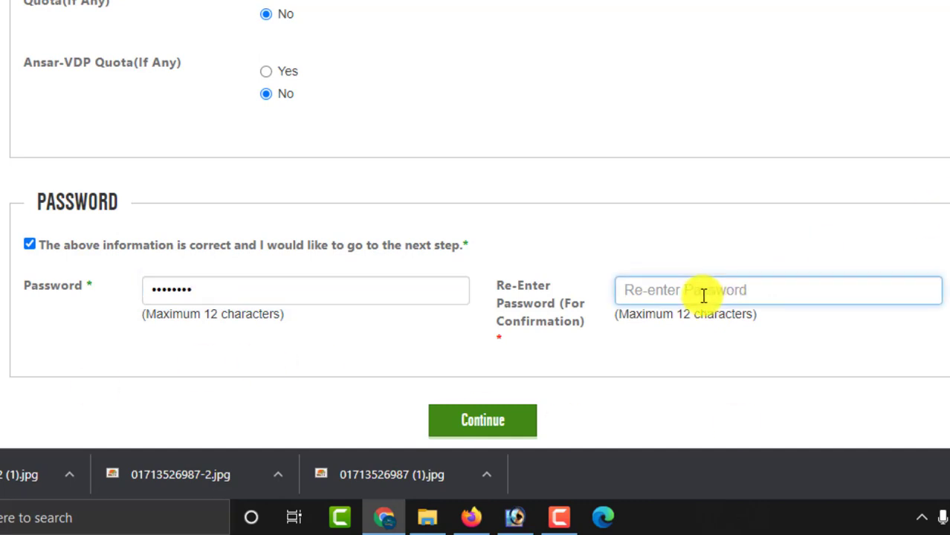
pyautogui.write('•')
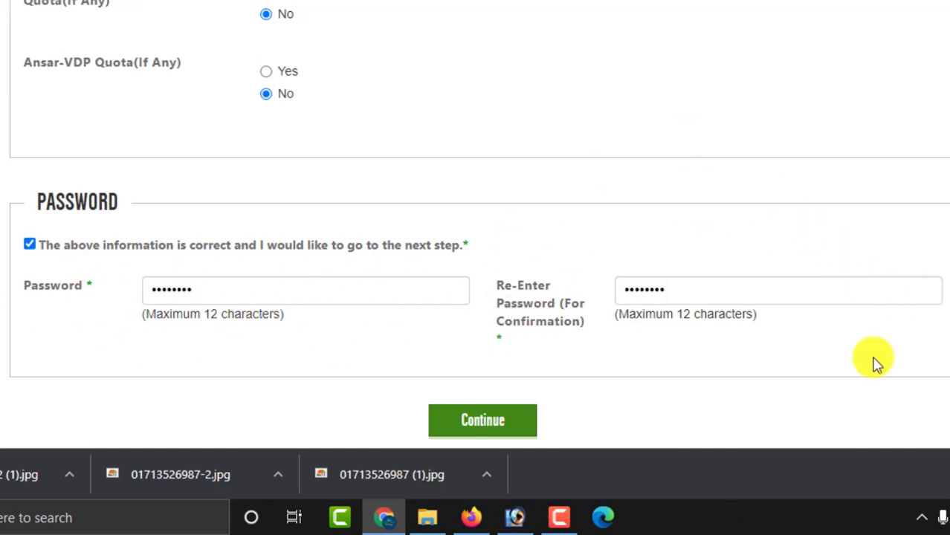
pyautogui.scroll(-3, 475, 223)
pyautogui.scroll(20, 476, 223)
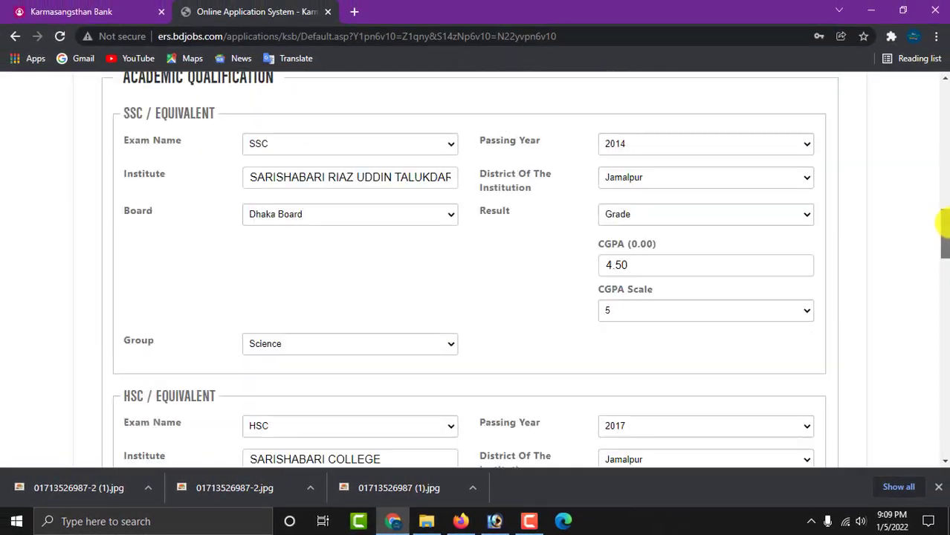
pyautogui.scroll(10, 943, 223)
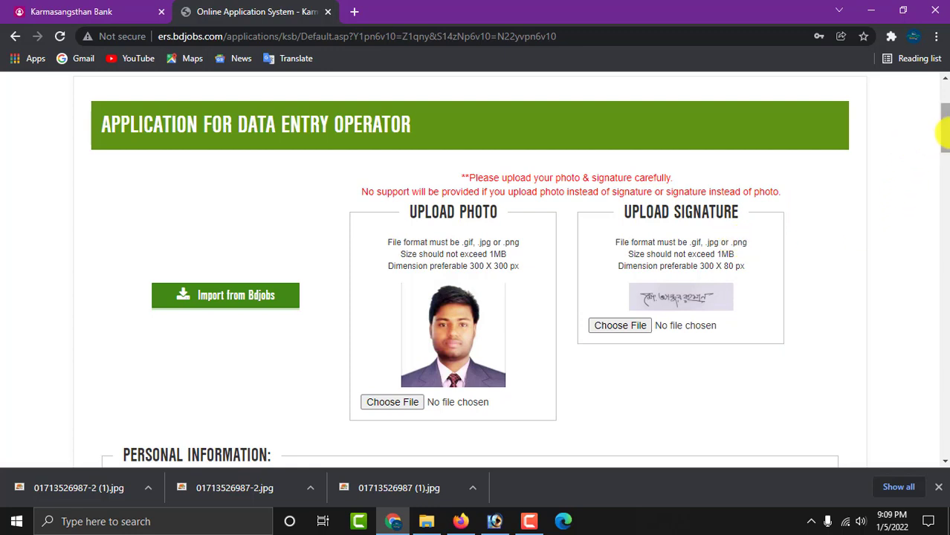
# - Submit the Data Entry Operator application with Continue and let Chrome save the password
pyautogui.scroll(-1, 535, 188)
pyautogui.moveTo(945, 149); pyautogui.dragTo(943, 420)
pyautogui.click(476, 321)
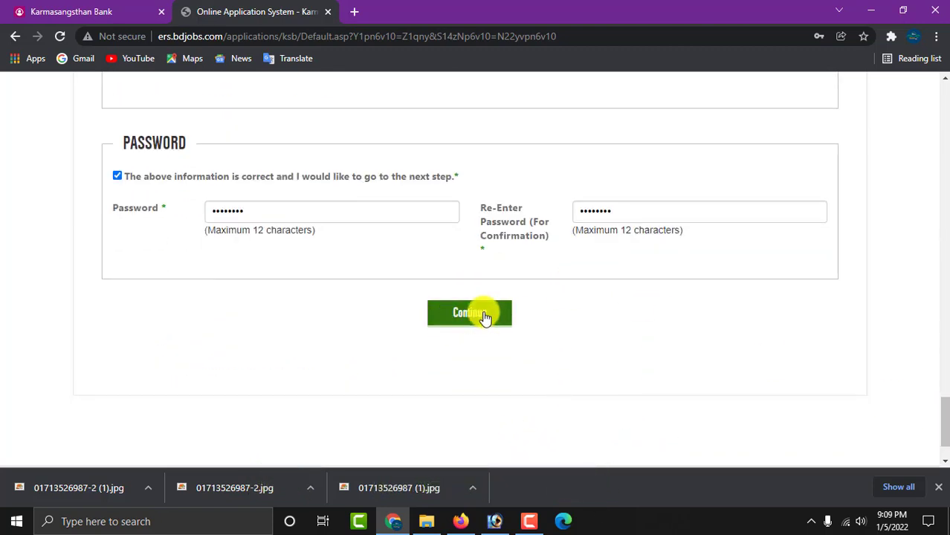
pyautogui.scroll(5, 501, 271)
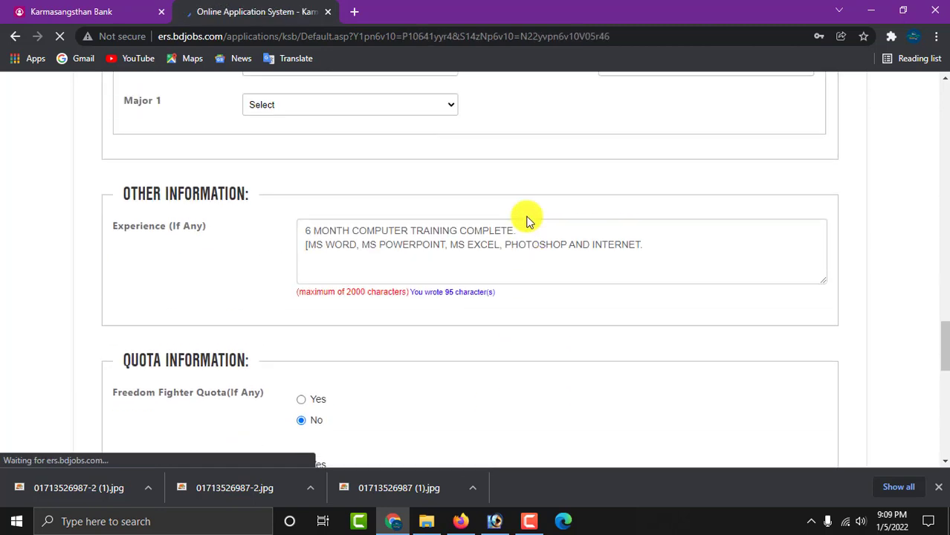
pyautogui.click(788, 239)
pyautogui.scroll(-2, 769, 252)
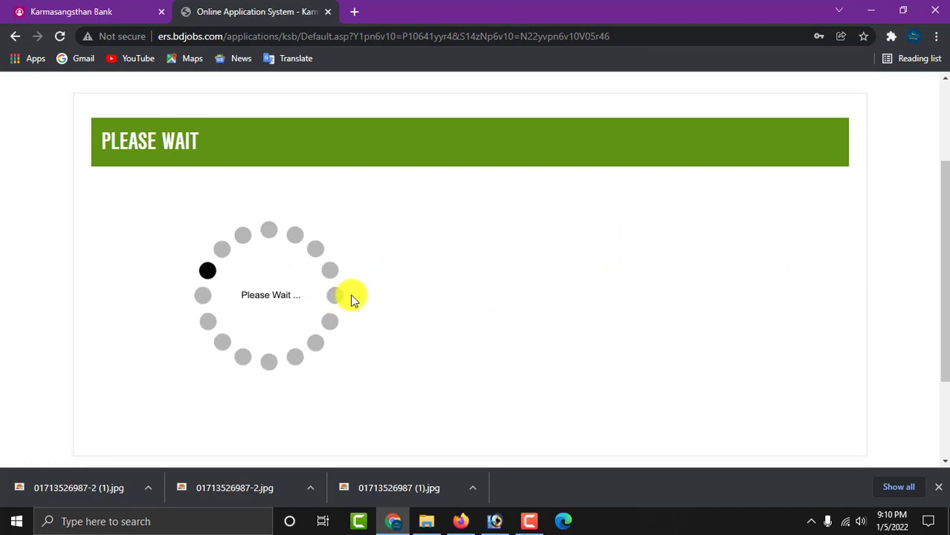
pyautogui.hotkey('ctrl', '-')
pyautogui.scroll(2, 688, 263)
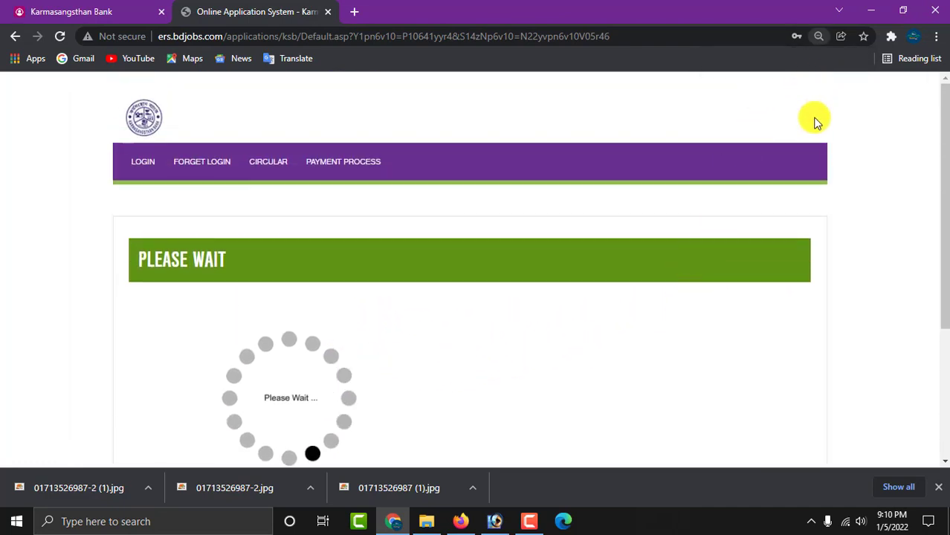
pyautogui.hotkey('ctrl', '+')
pyautogui.scroll(-2, 752, 219)
pyautogui.scroll(-2, 752, 223)
pyautogui.scroll(3, 744, 231)
pyautogui.scroll(1, 741, 227)
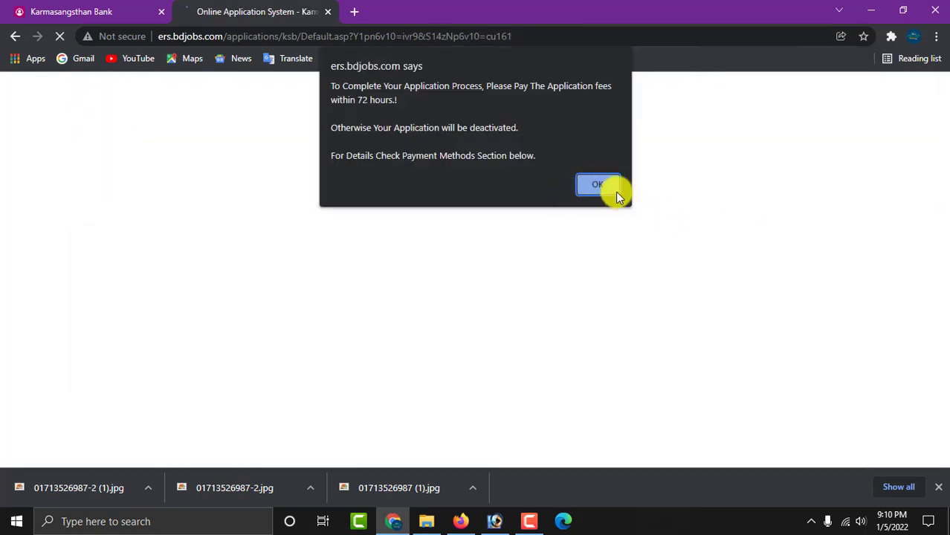
# - Dismiss the 72-hour fee-payment notice and open the applicant copy via Download Applicant Copy
pyautogui.click(597, 186)
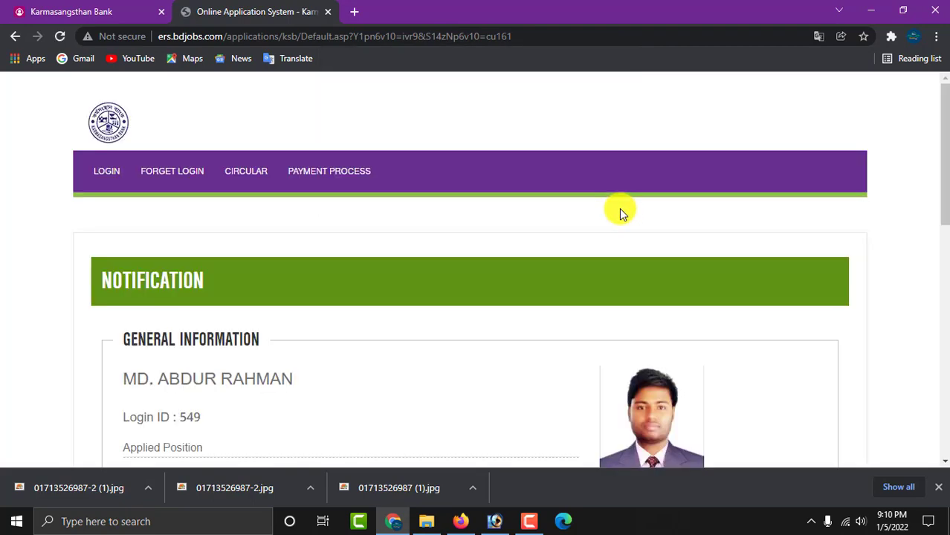
pyautogui.scroll(-3, 619, 208)
pyautogui.scroll(1, 601, 223)
pyautogui.scroll(-1, 409, 282)
pyautogui.scroll(-5, 408, 282)
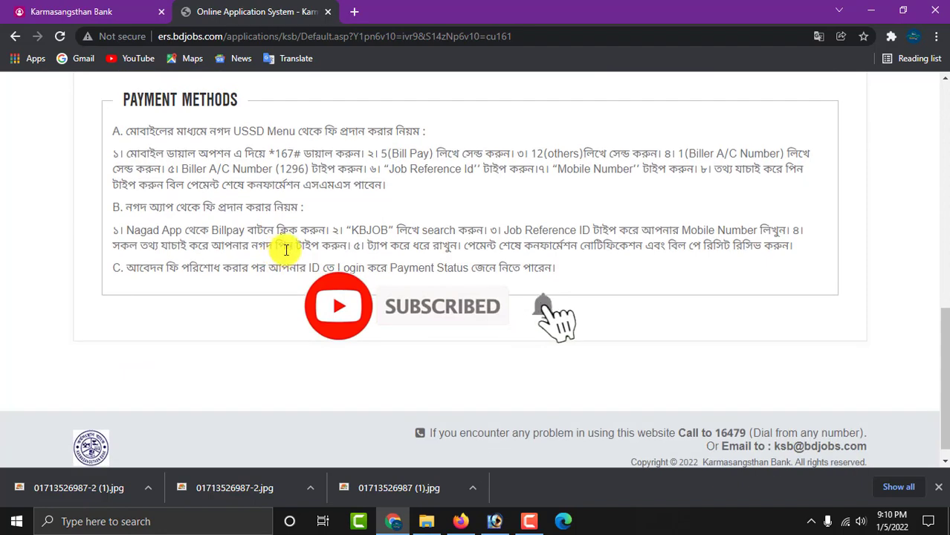
pyautogui.scroll(3, 282, 254)
pyautogui.scroll(1, 292, 247)
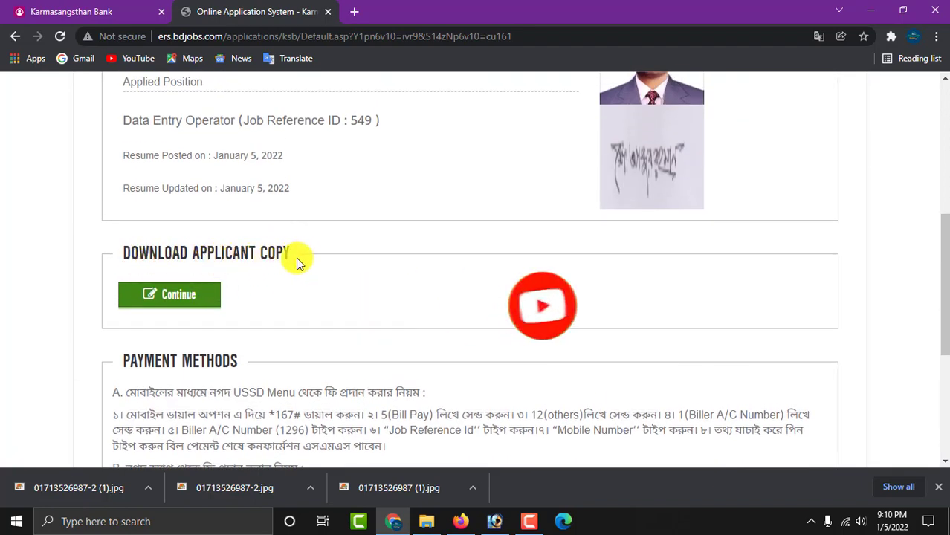
pyautogui.click(191, 298)
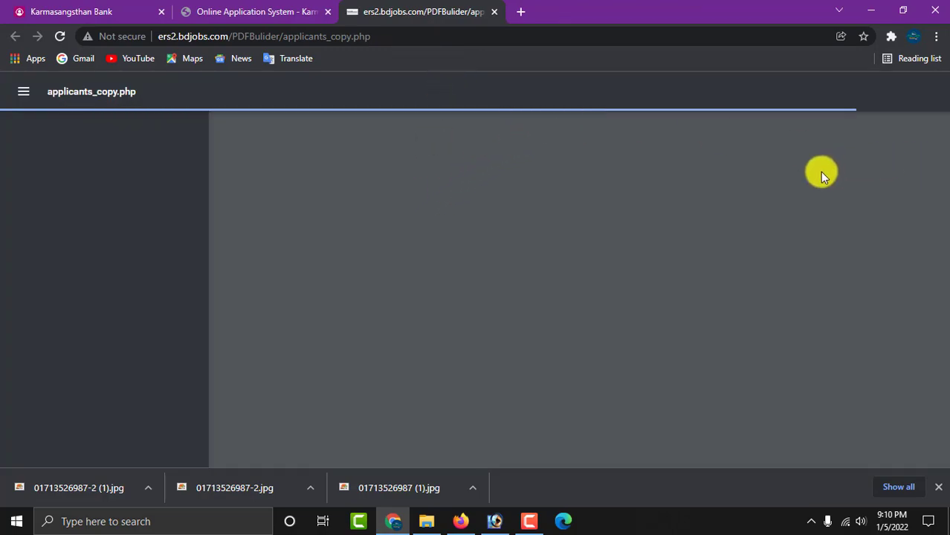
# - Save the two-page Karmasangsthan Bank applicant copy PDF into the Downloads folder
pyautogui.scroll(-2, 550, 283)
pyautogui.scroll(-8, 642, 286)
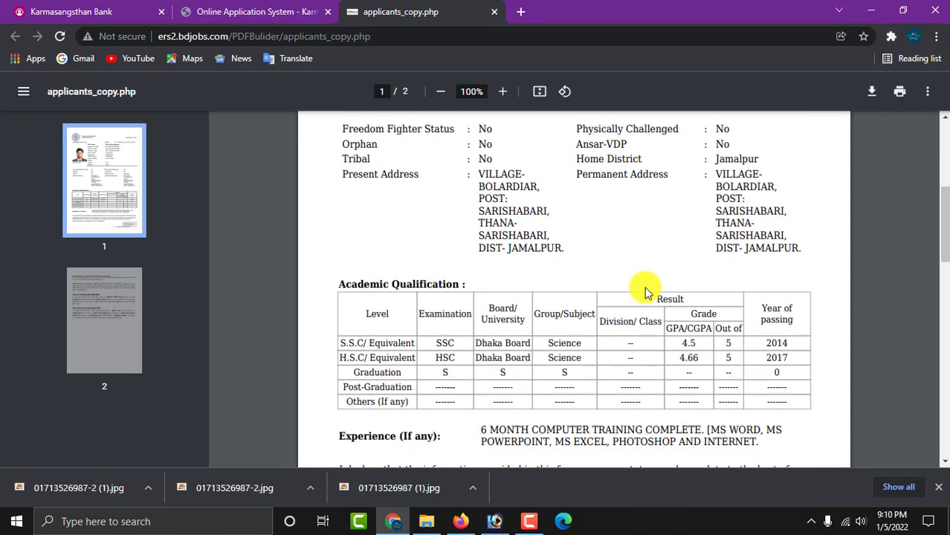
pyautogui.scroll(10, 645, 273)
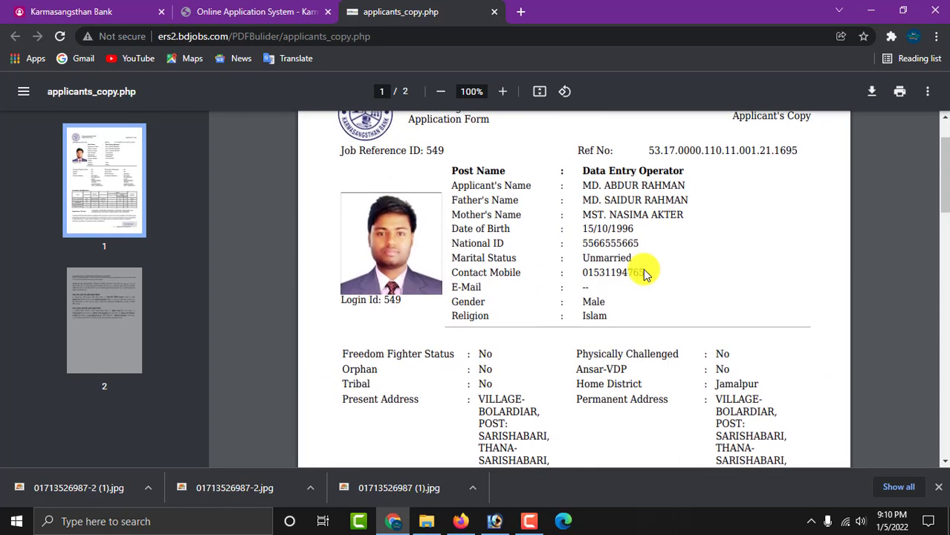
pyautogui.scroll(1, 645, 274)
pyautogui.hotkey('ctrl', 's')
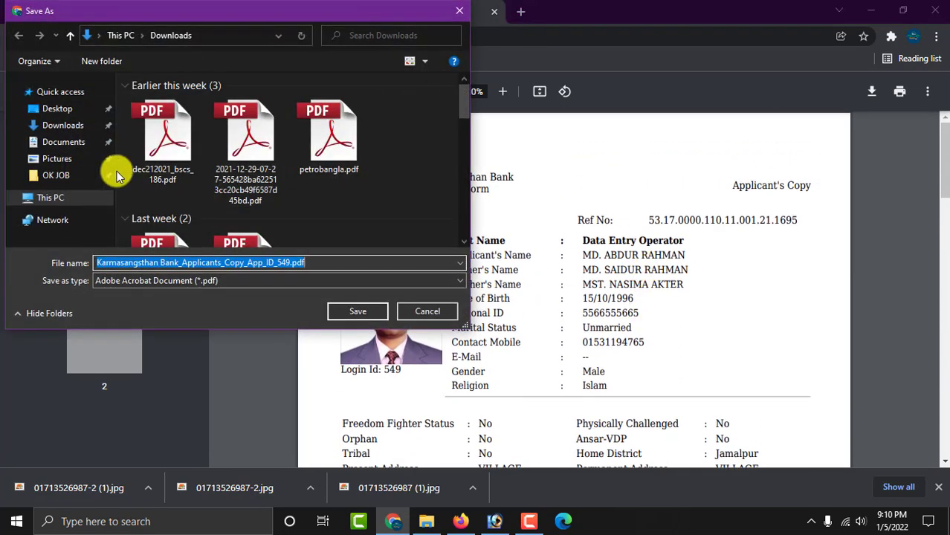
pyautogui.click(59, 127)
pyautogui.click(356, 310)
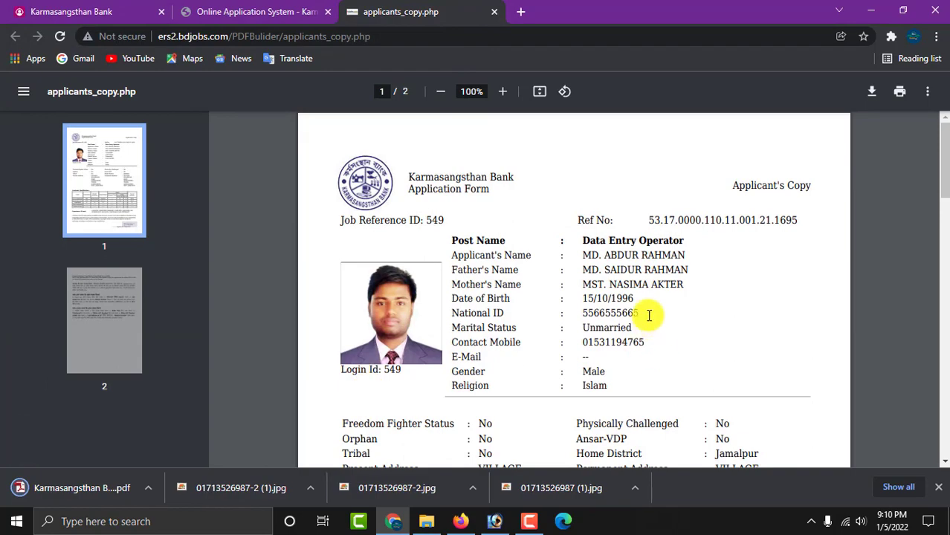
pyautogui.scroll(-4, 648, 313)
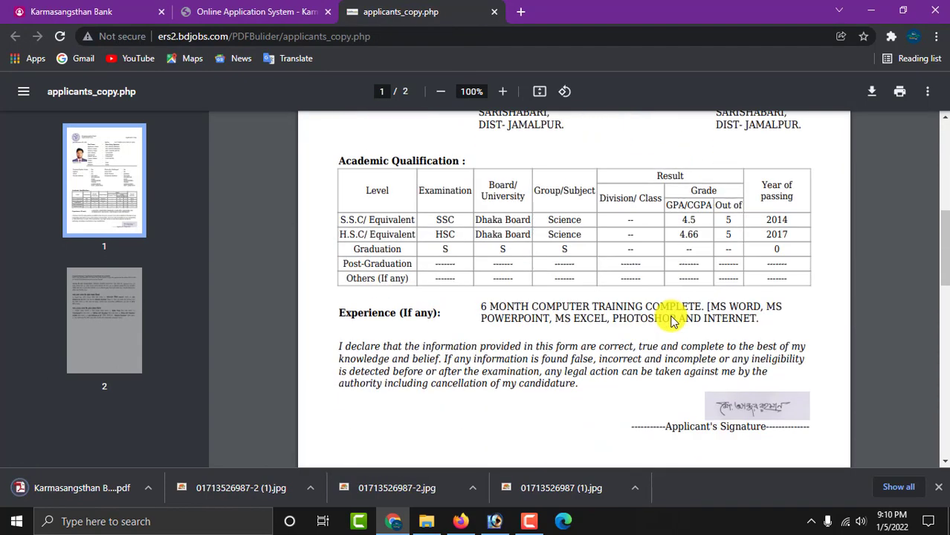
pyautogui.scroll(-7, 670, 316)
pyautogui.scroll(10, 667, 314)
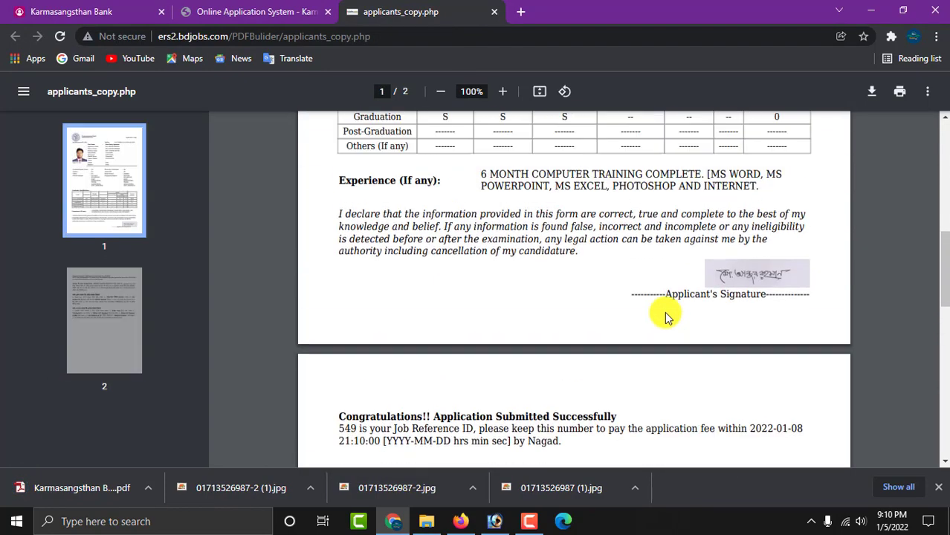
pyautogui.scroll(3, 666, 313)
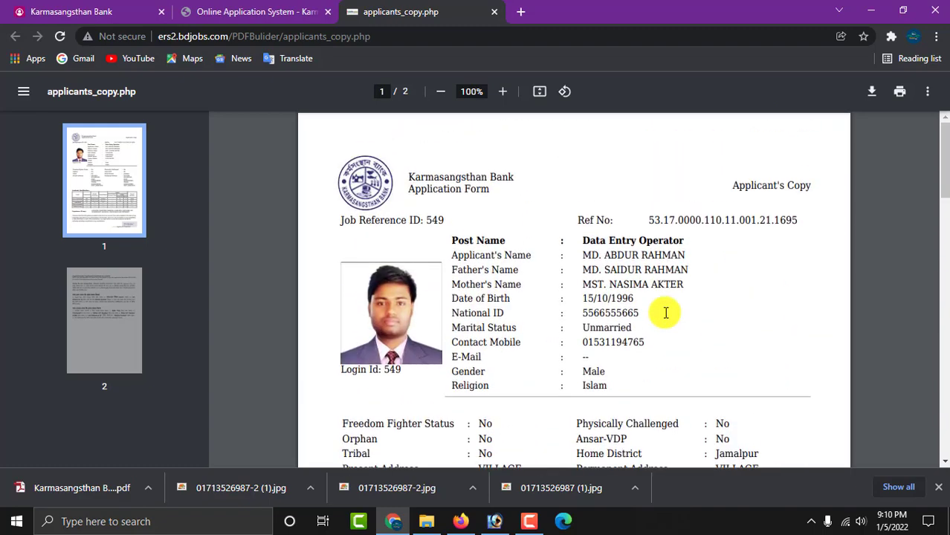
pyautogui.scroll(-1, 665, 313)
pyautogui.scroll(2, 663, 311)
pyautogui.scroll(-1, 658, 310)
pyautogui.scroll(2, 652, 307)
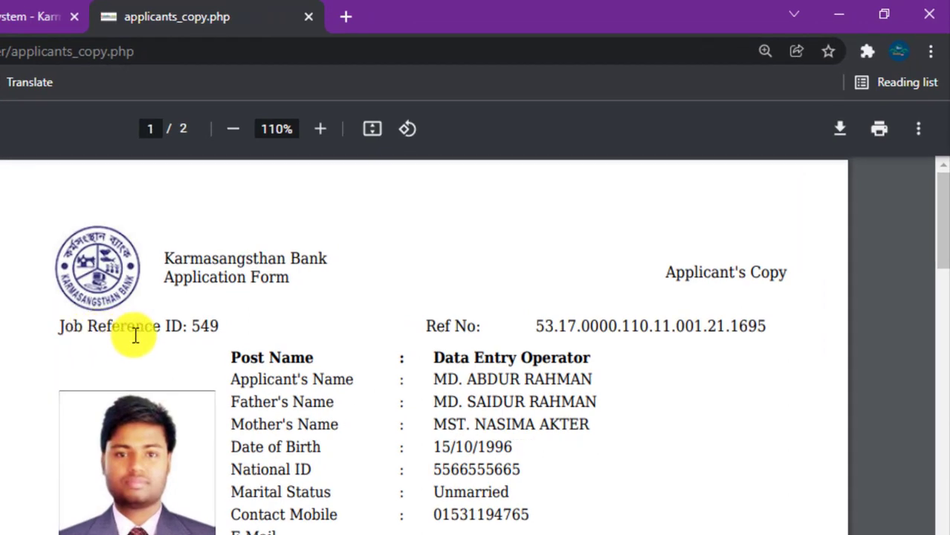
pyautogui.doubleClick(207, 325)
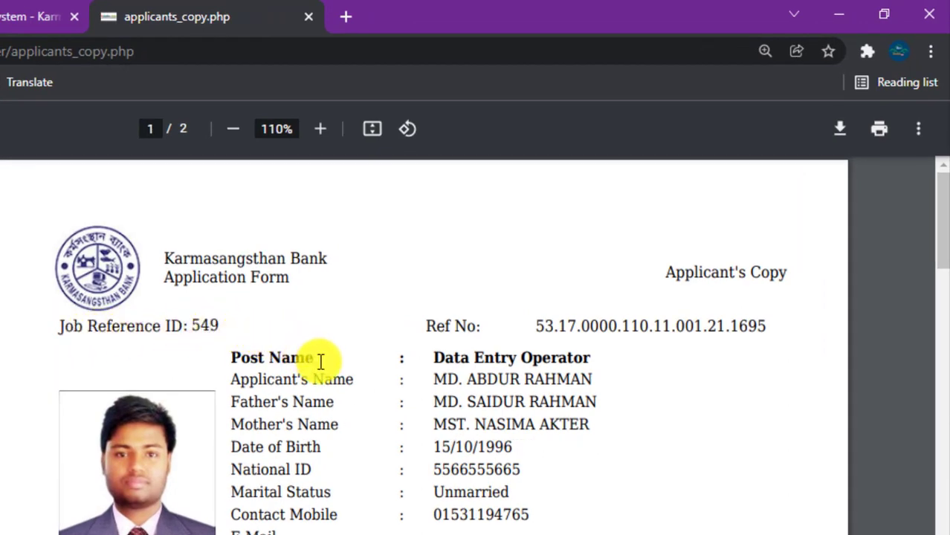
pyautogui.scroll(-9, 319, 361)
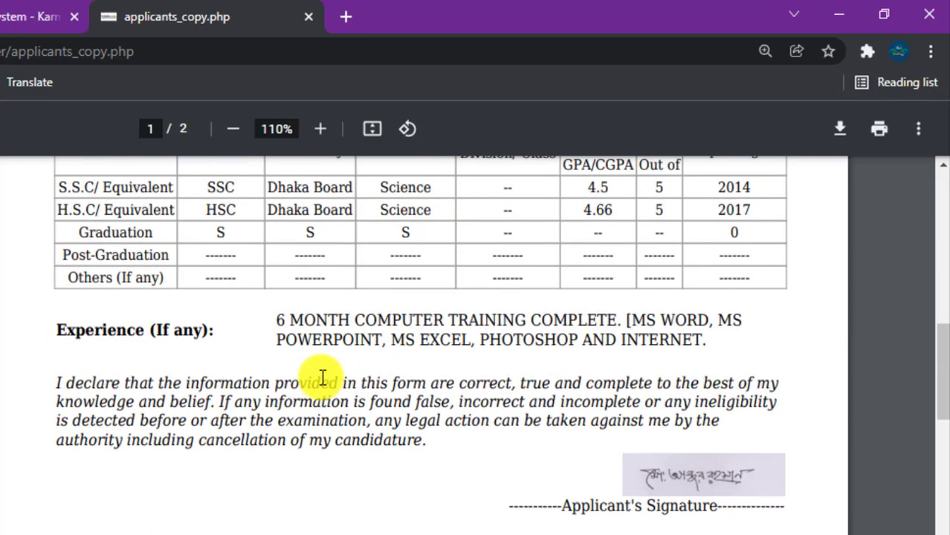
pyautogui.scroll(-4, 323, 379)
pyautogui.scroll(-3, 335, 376)
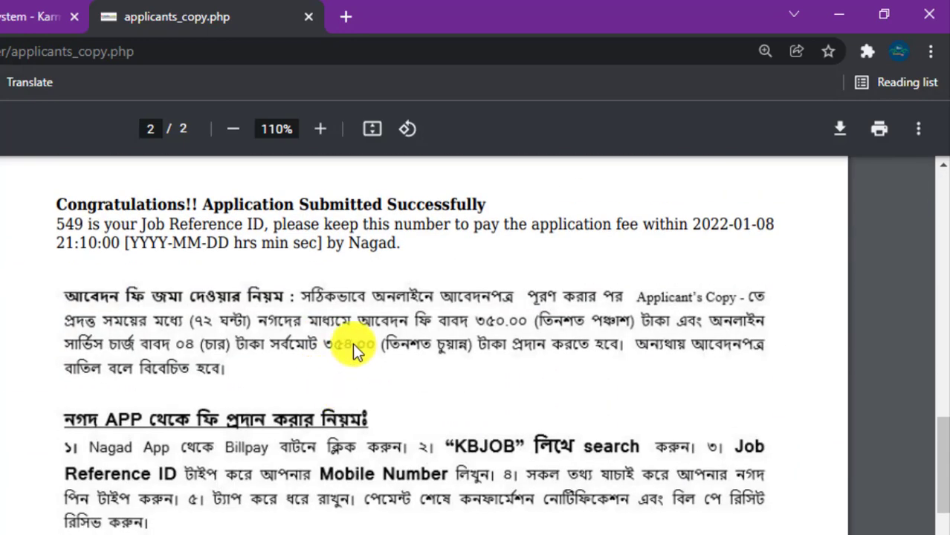